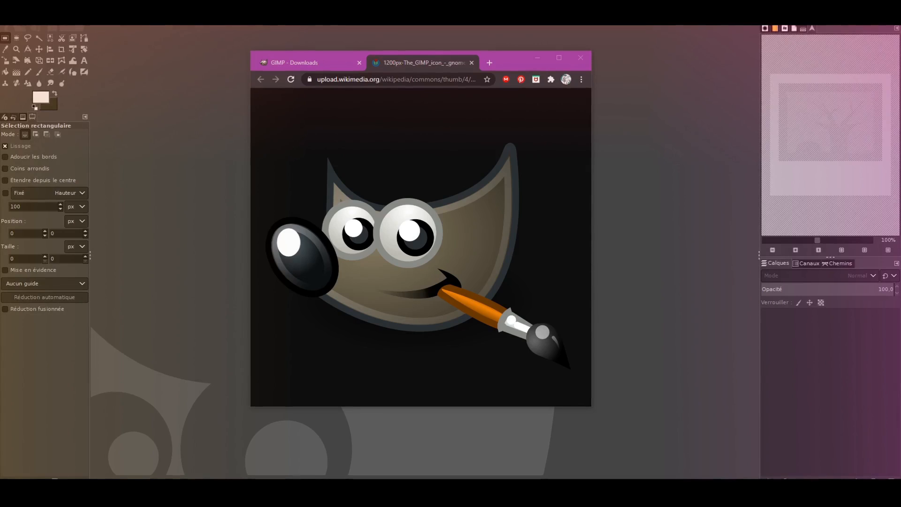
Step: Show the GIMP downloads page in the browser, then return to the editor
key("ctrl+shift+Tab")
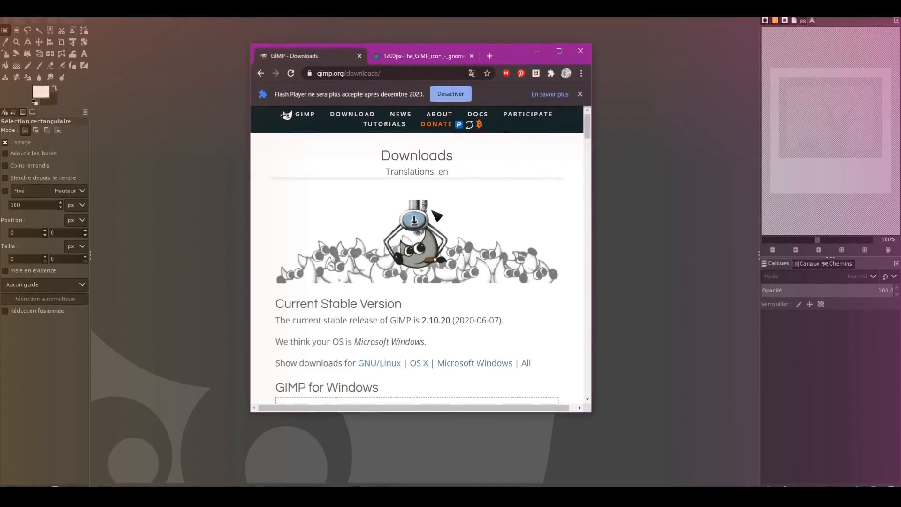
left_click(604, 212)
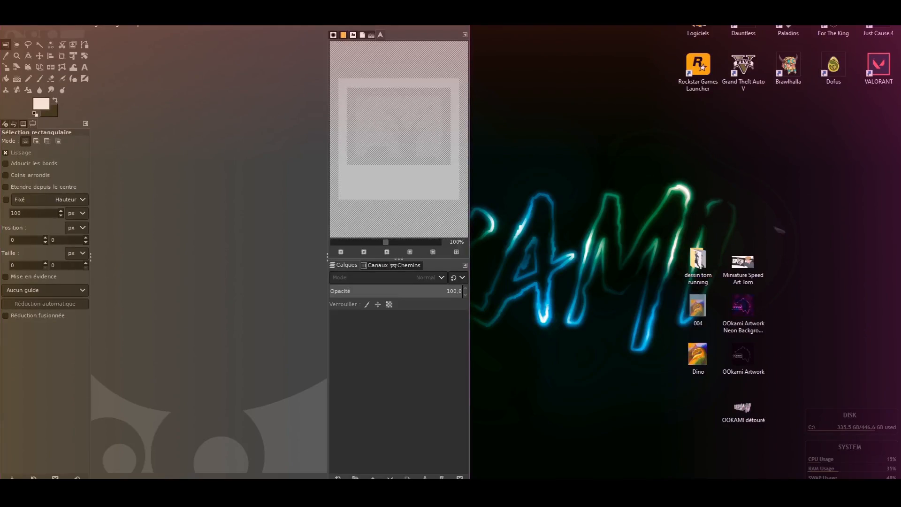
Step: Open the desktop image 004 in GIMP, maximize the window and inspect the painting
left_click_drag(779, 221, 677, 426)
left_click(799, 301)
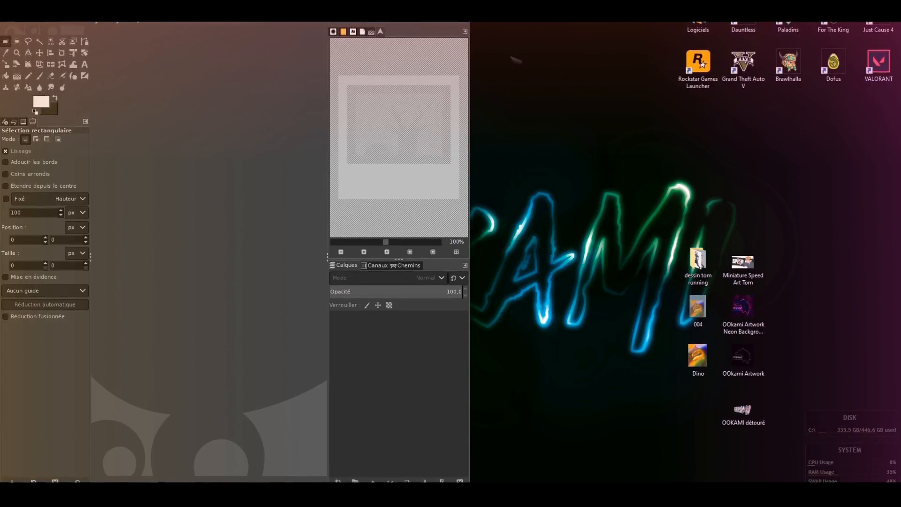
left_click_drag(698, 308, 282, 241)
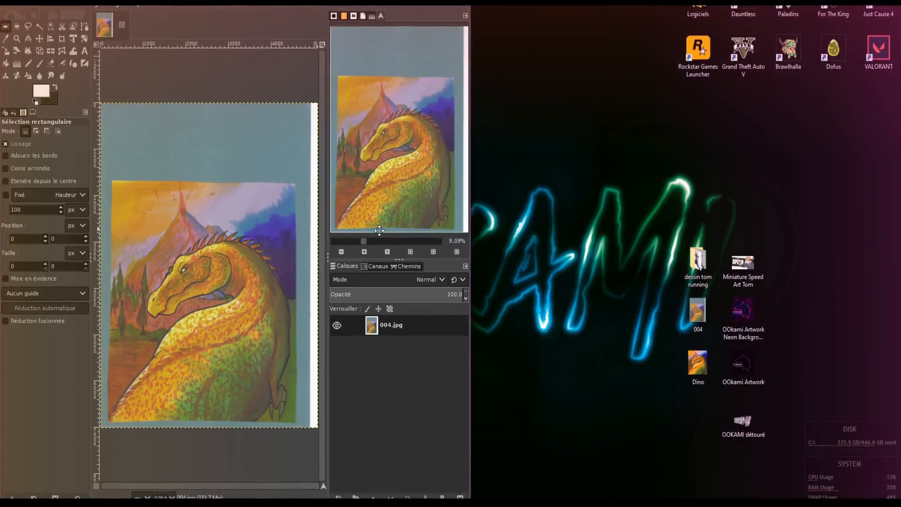
left_click(437, 1)
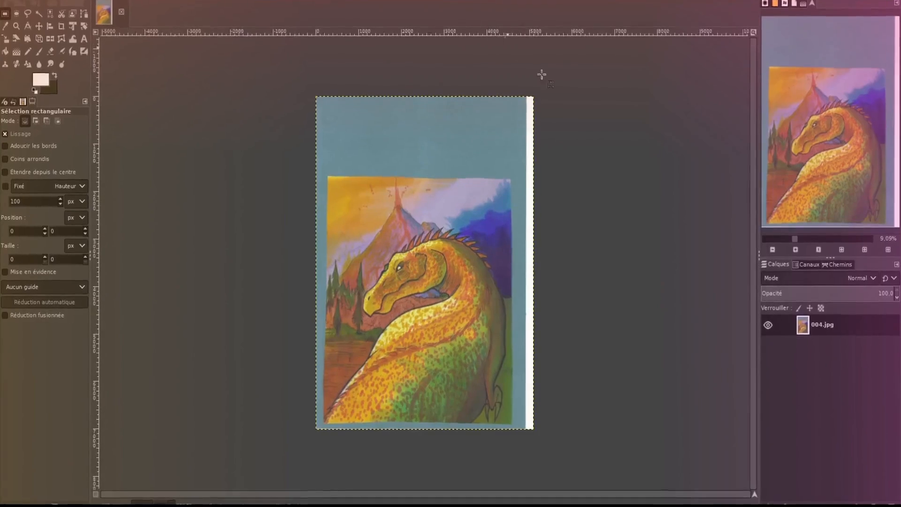
scroll(440, 264, "up", 3)
left_click_drag(441, 264, 442, 165)
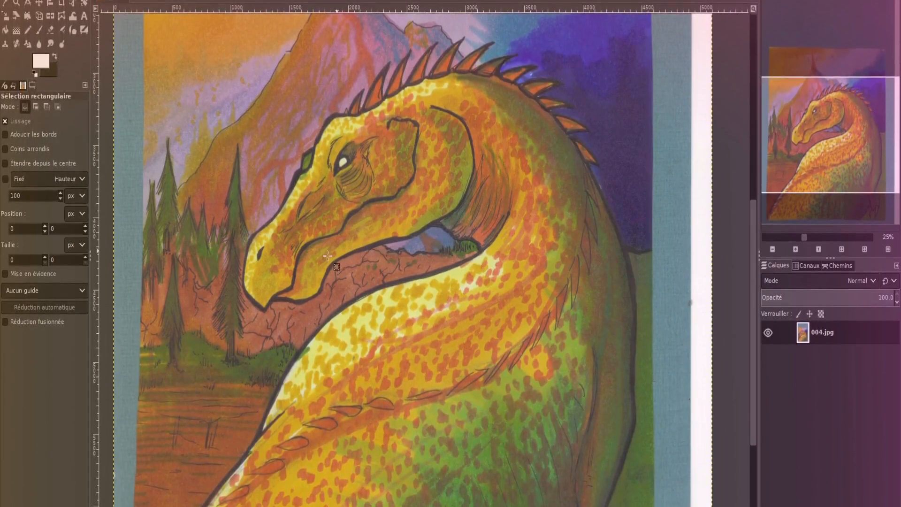
scroll(406, 232, "down", 3)
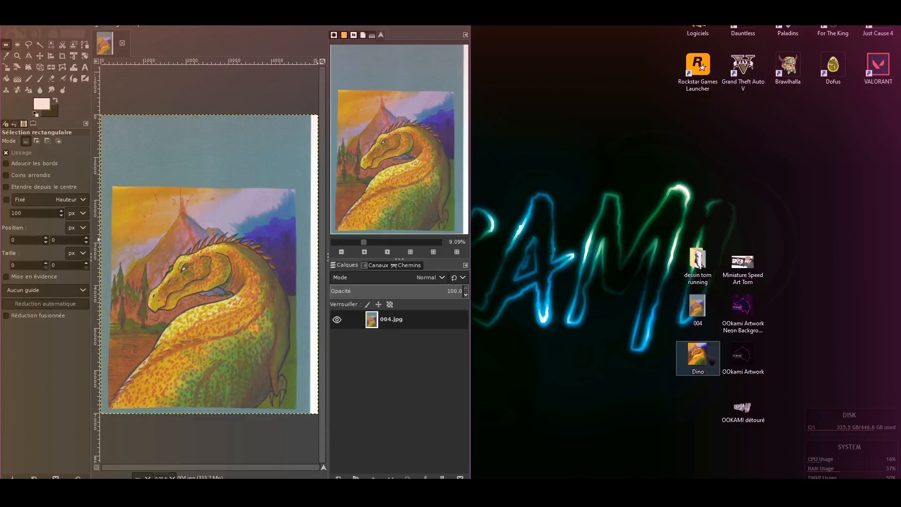
Step: Add the desktop image Dino as a new layer above 004.jpg and maximize the window again
left_click_drag(698, 355, 312, 140)
left_click(439, 11)
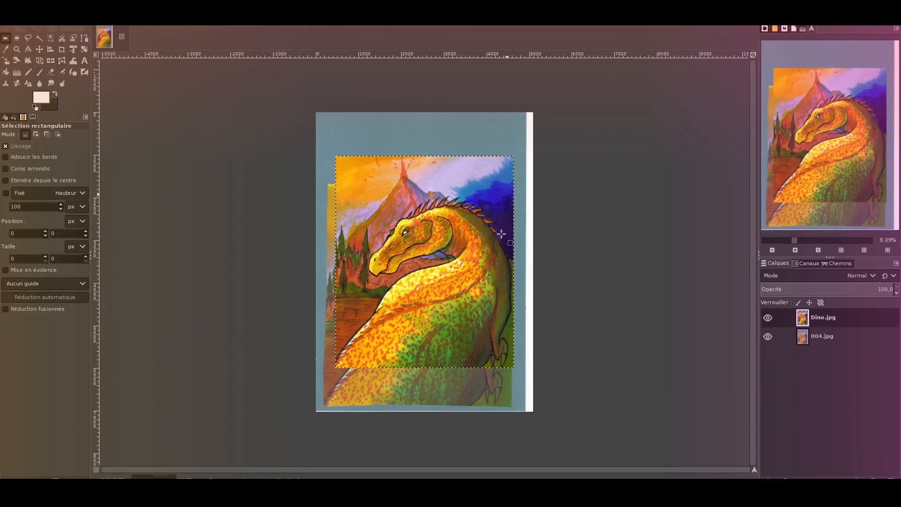
scroll(442, 261, "up", 5)
scroll(440, 263, "down", 3)
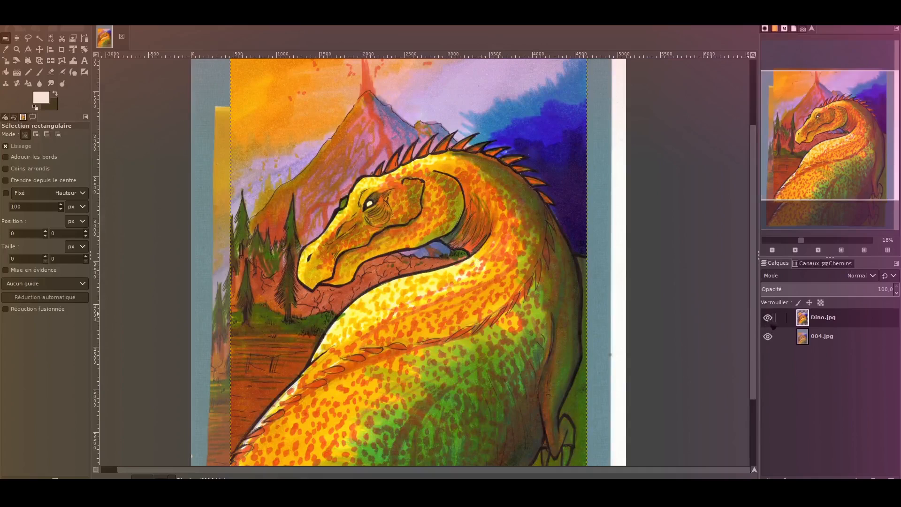
Step: Toggle the Dino.jpg layer's visibility to compare both versions, leaving that layer hidden
left_click(771, 319)
left_click(772, 318)
left_click(770, 319)
scroll(648, 276, "down", 1)
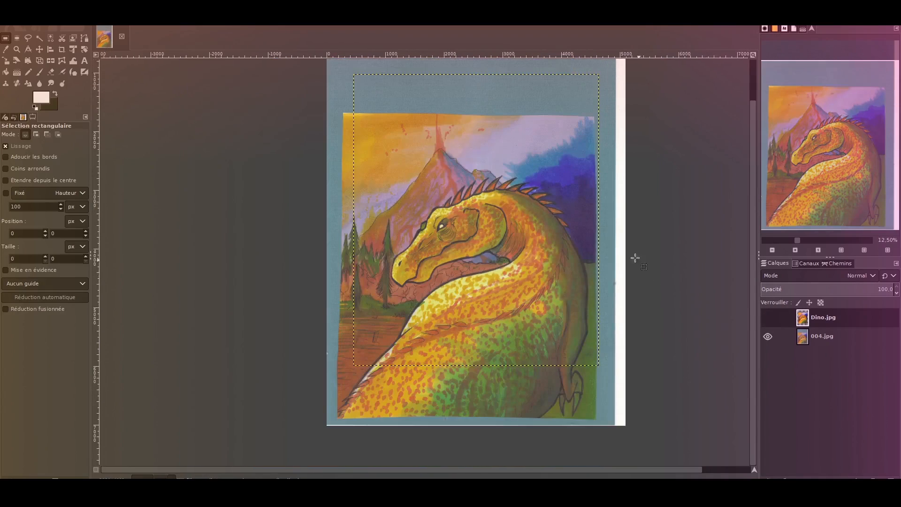
scroll(526, 253, "up", 1)
Step: Start a Hue-Chroma adjustment on the 004.jpg layer and set the chroma to 5.62
mouse_move(191, 28)
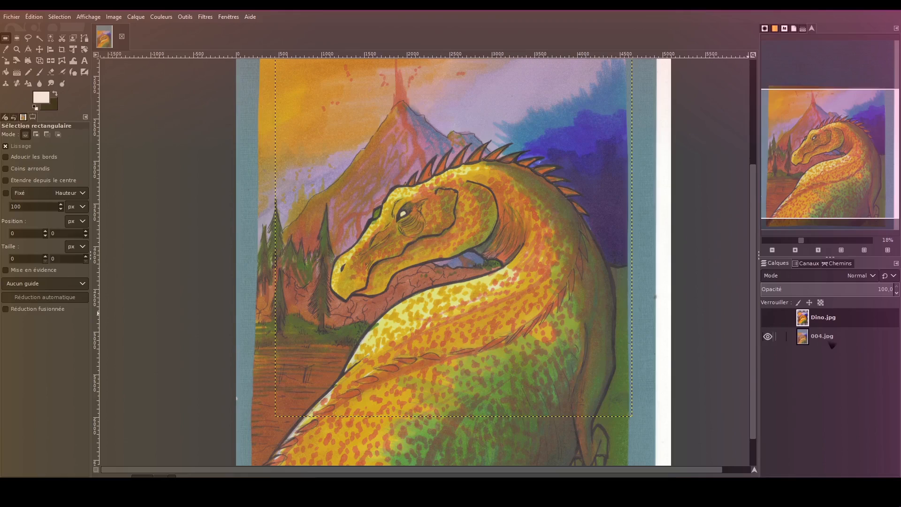
left_click(831, 343)
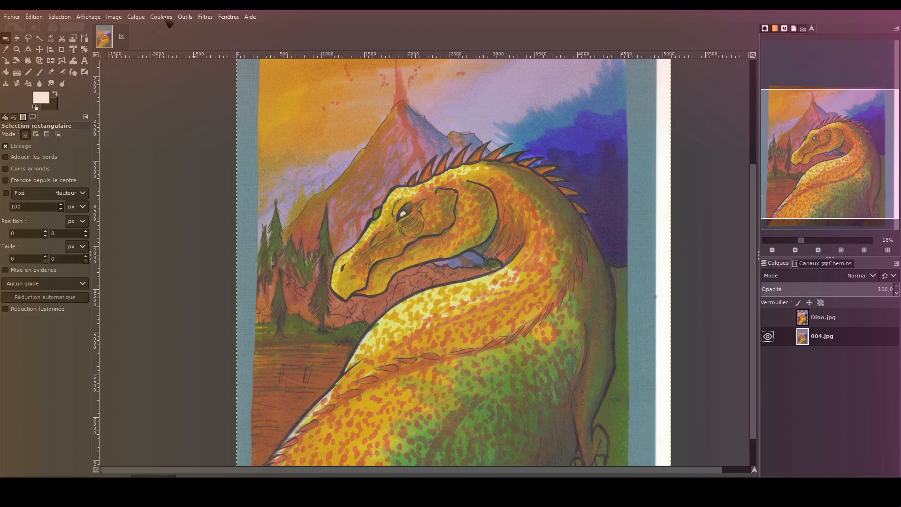
left_click(167, 19)
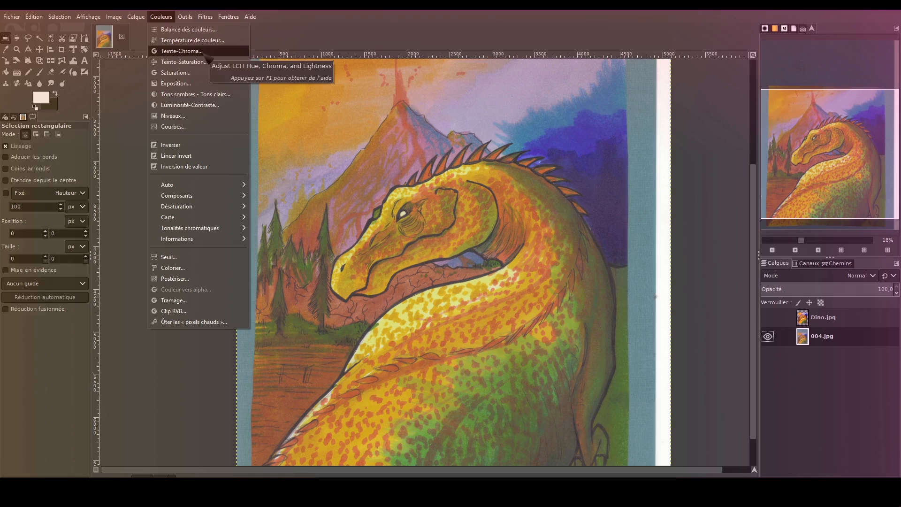
left_click(204, 51)
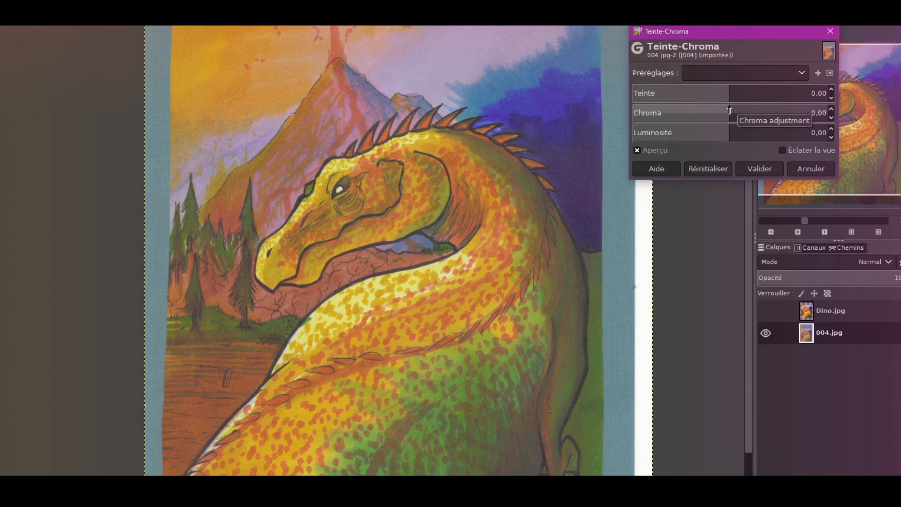
left_click_drag(529, 274, 691, 287)
left_click_drag(804, 119, 677, 119)
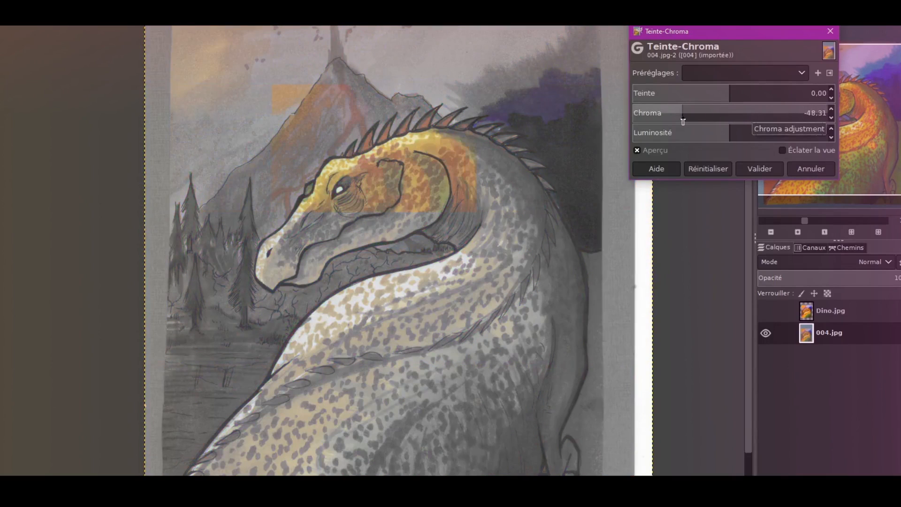
left_click_drag(685, 121, 733, 123)
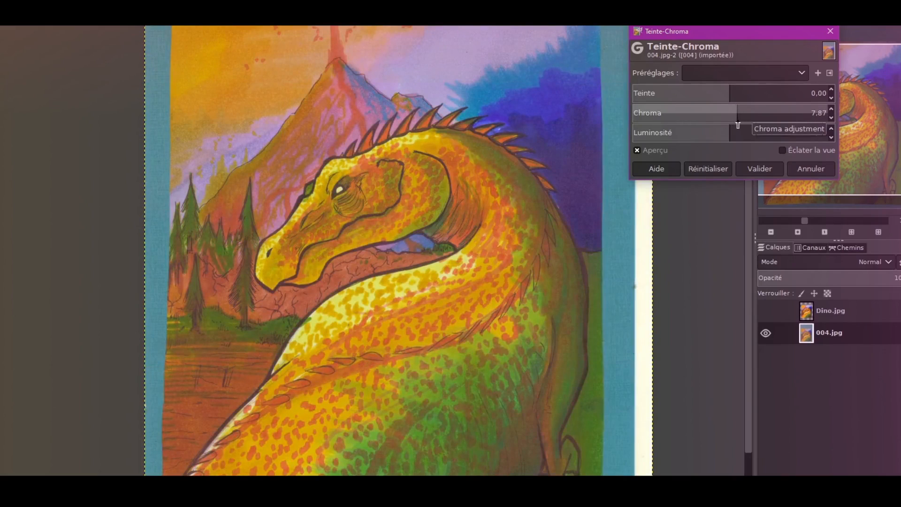
left_click_drag(738, 126, 735, 133)
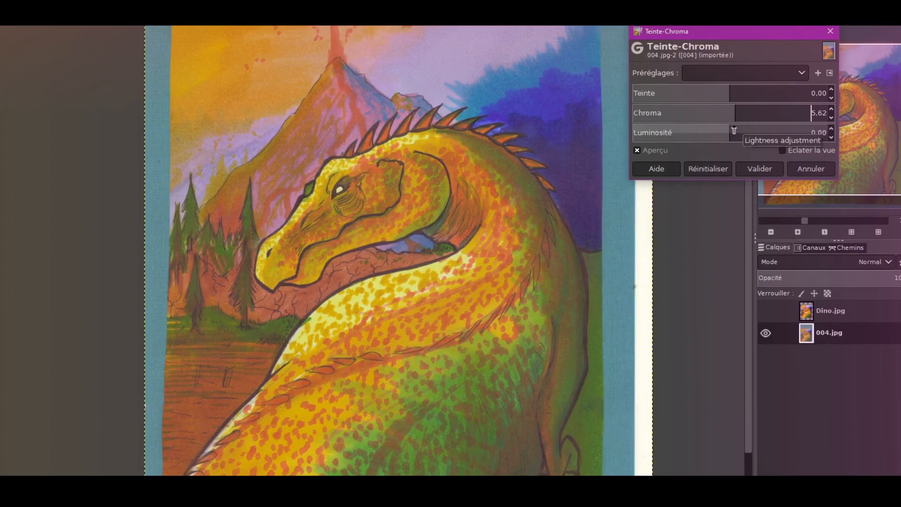
Step: Set the Hue-Chroma lightness to 1.69 and apply the adjustment
left_click_drag(735, 131, 745, 146)
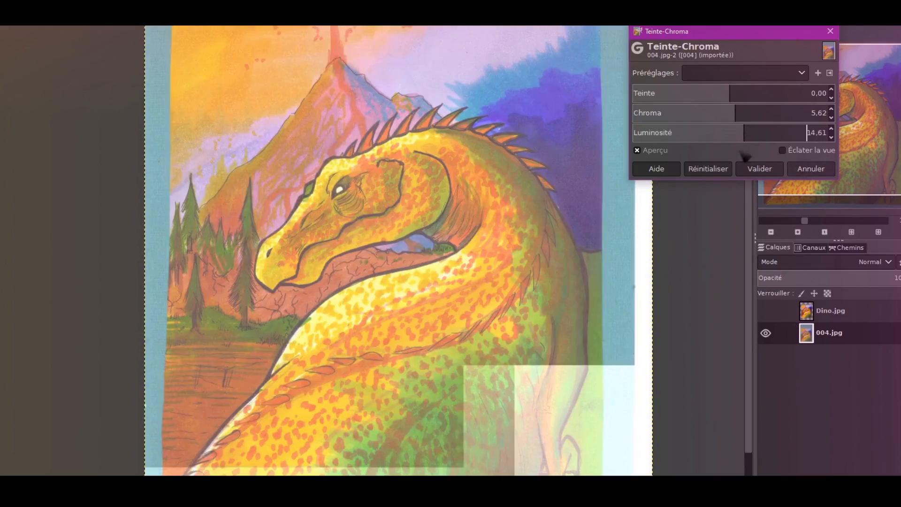
left_click(731, 133)
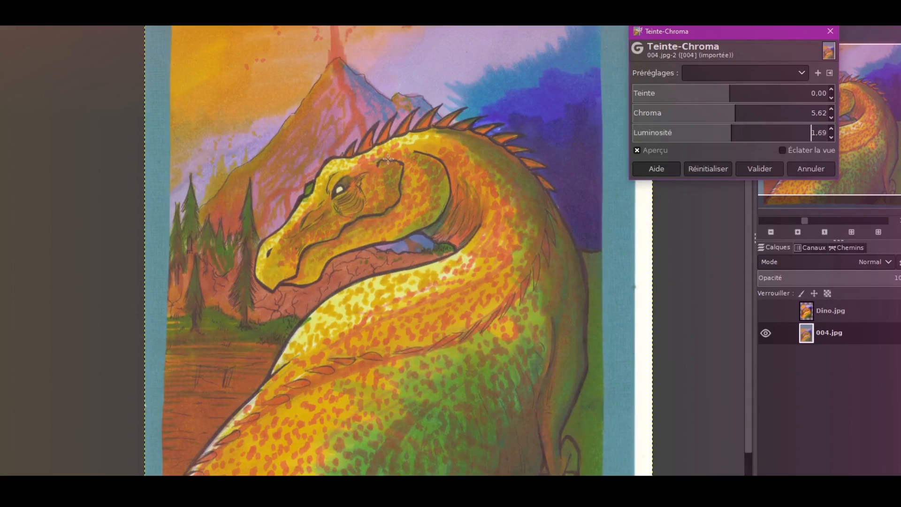
left_click(757, 169)
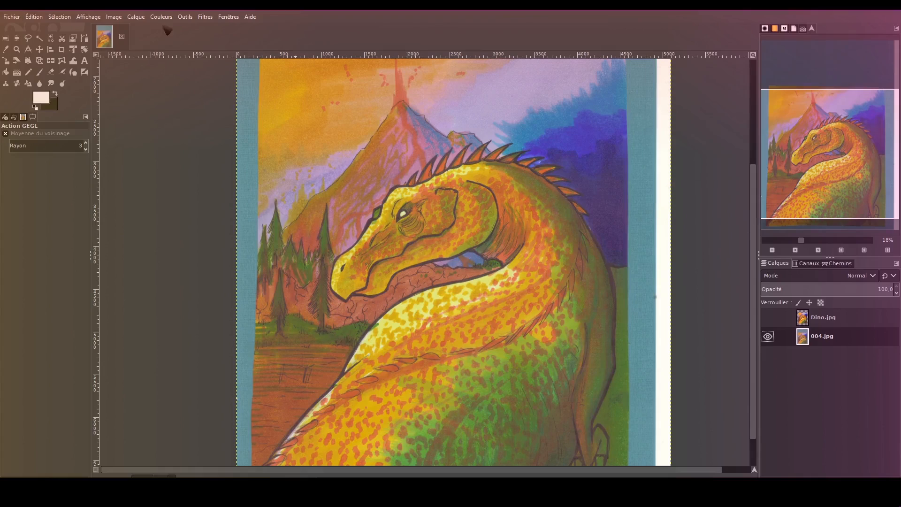
Step: Apply a Brightness-Contrast adjustment to the 004.jpg layer with brightness 6 and contrast 33
left_click(167, 18)
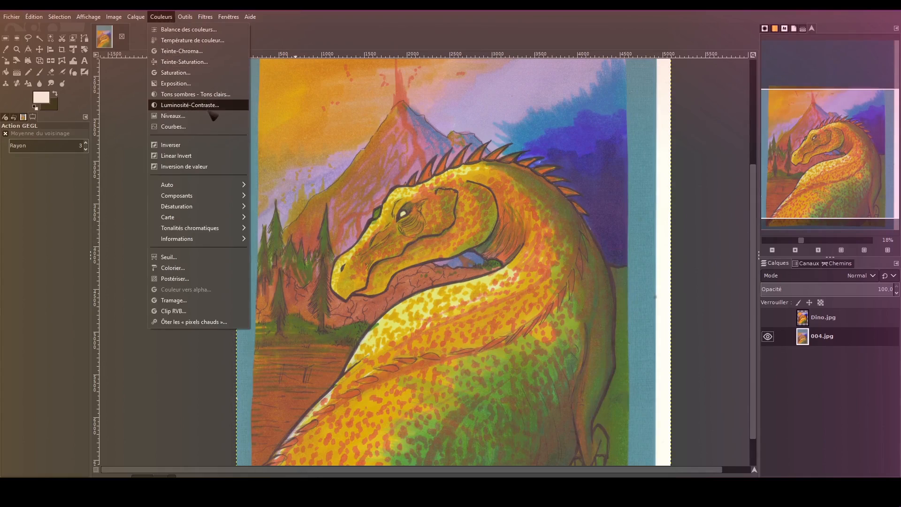
left_click(210, 105)
left_click_drag(443, 204, 446, 204)
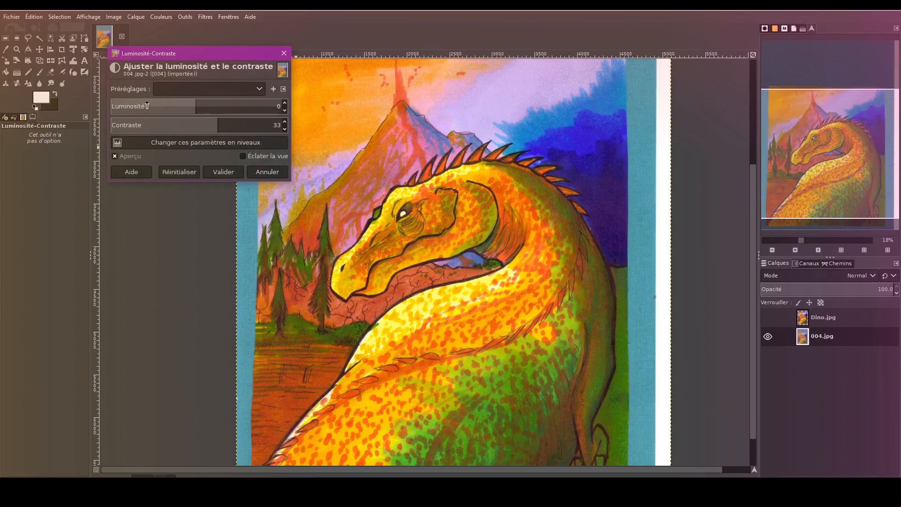
mouse_move(194, 107)
left_mouse_down()
mouse_move(233, 107)
mouse_move(145, 106)
mouse_move(231, 109)
mouse_move(200, 104)
left_mouse_up()
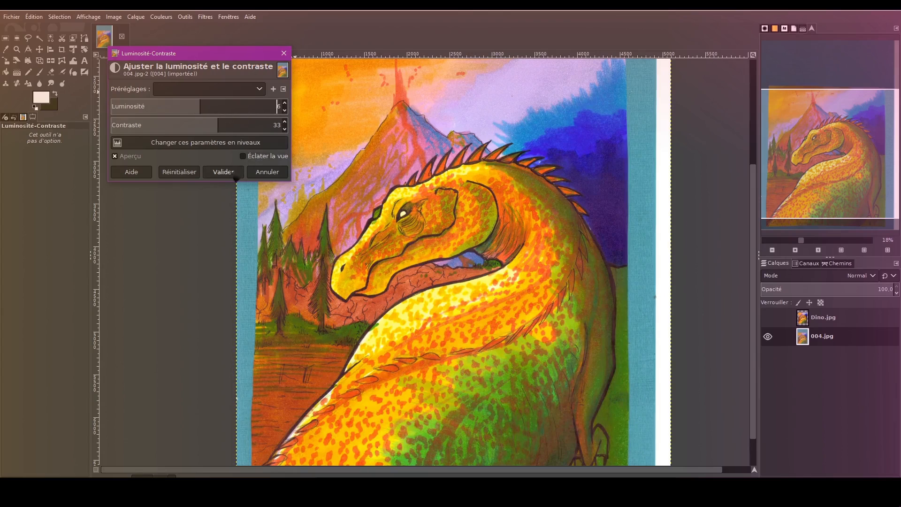
left_click(235, 176)
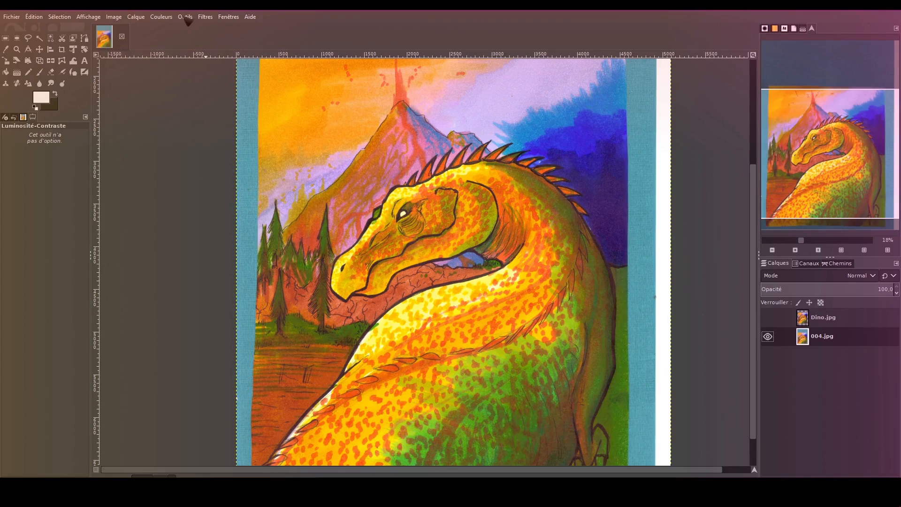
Step: Try raising the midtones of the 004.jpg layer with the value channel curve
left_click(161, 16)
left_click(222, 131)
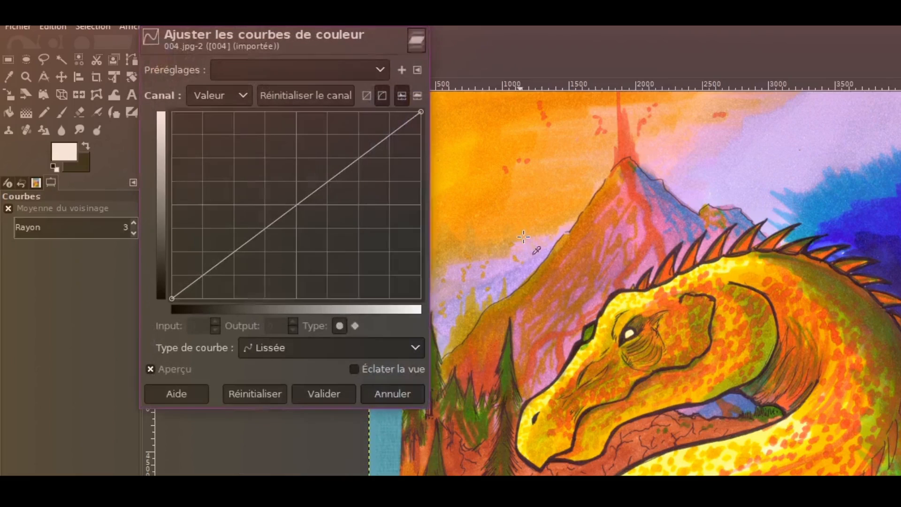
left_click_drag(280, 217, 283, 173)
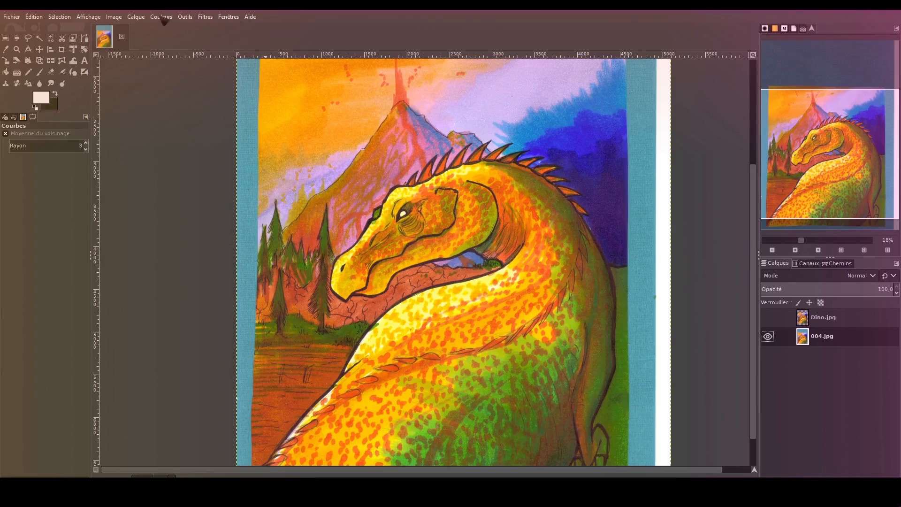
Step: Apply an Exposure adjustment to the 004.jpg layer with a slightly raised black level
left_click(161, 17)
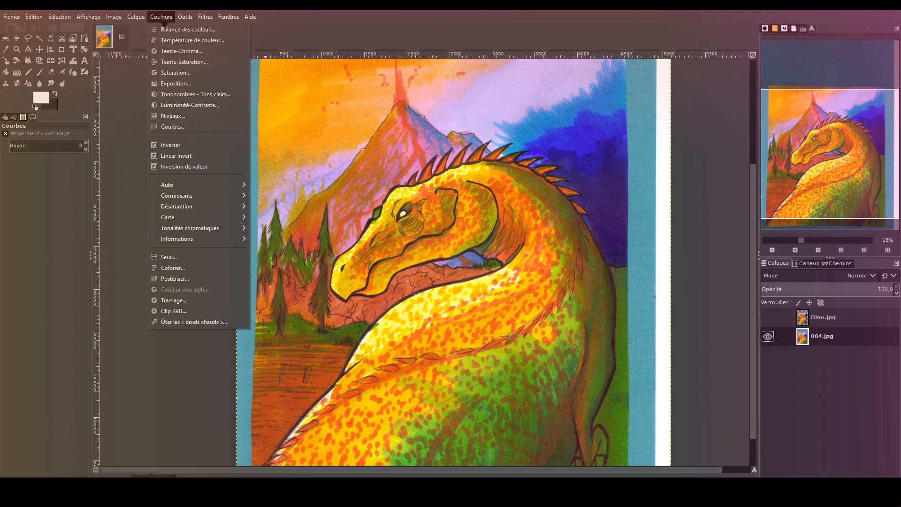
left_click(176, 83)
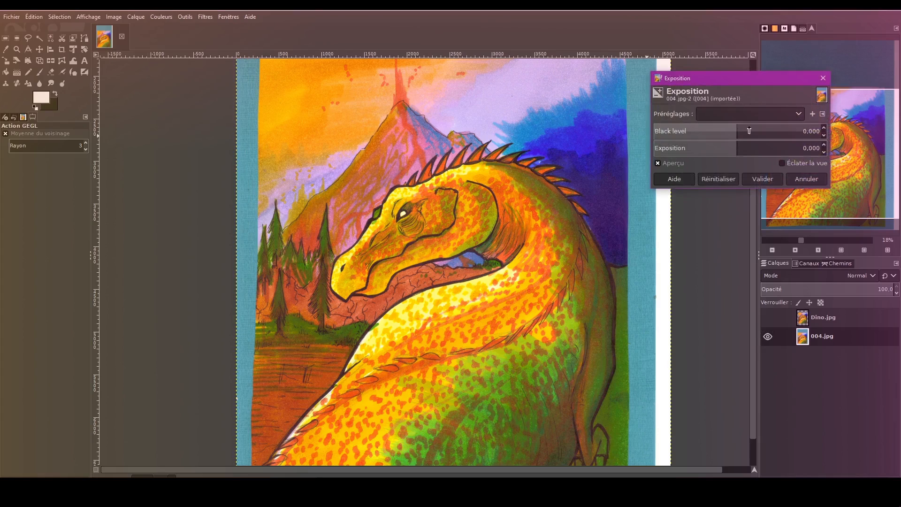
mouse_move(750, 131)
left_mouse_down()
mouse_move(775, 134)
mouse_move(760, 132)
left_mouse_up()
left_click(762, 179)
Step: Toggle the Dino.jpg layer's visibility to compare the retouched 004.jpg with it, leaving Dino.jpg hidden
left_click(768, 317)
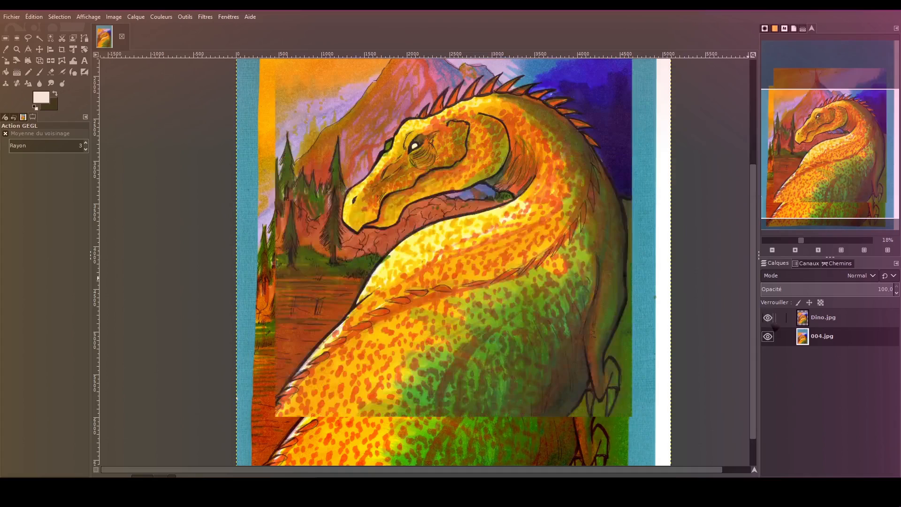
left_click(768, 317)
left_click(768, 317)
left_click(767, 317)
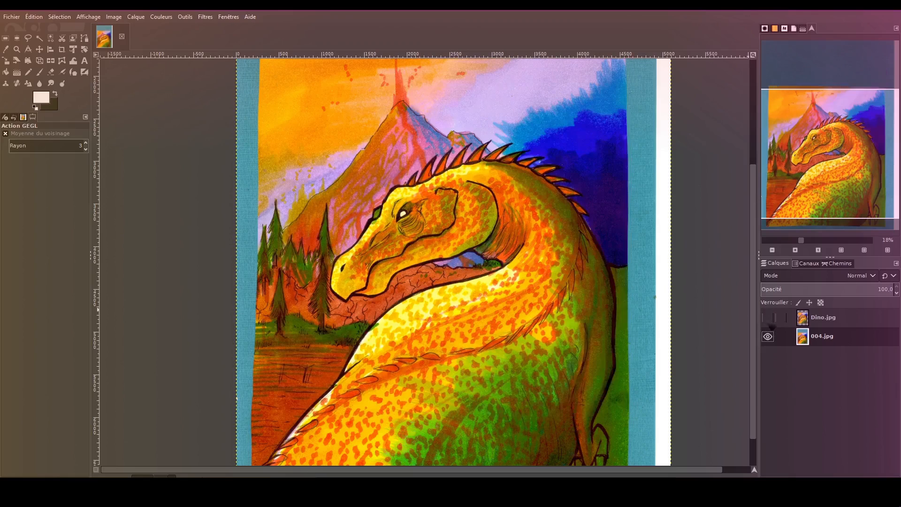
key("super+Left")
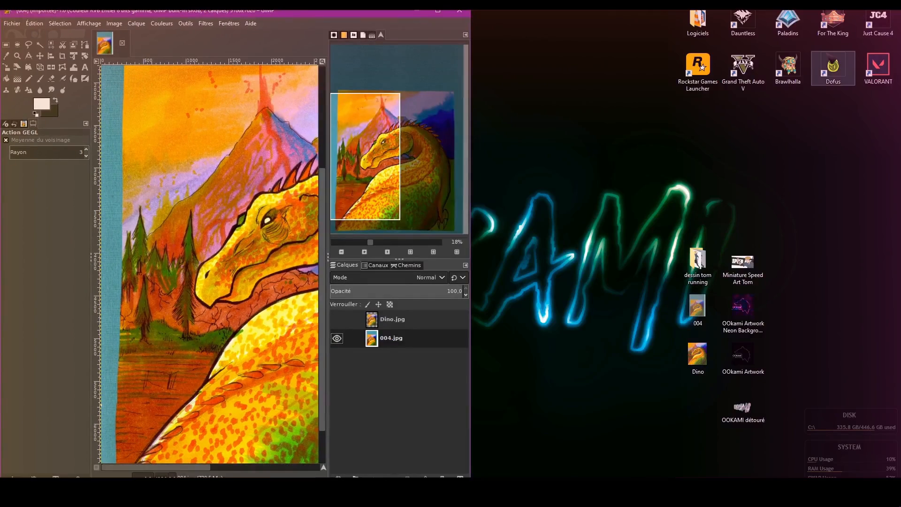
double_click(440, 13)
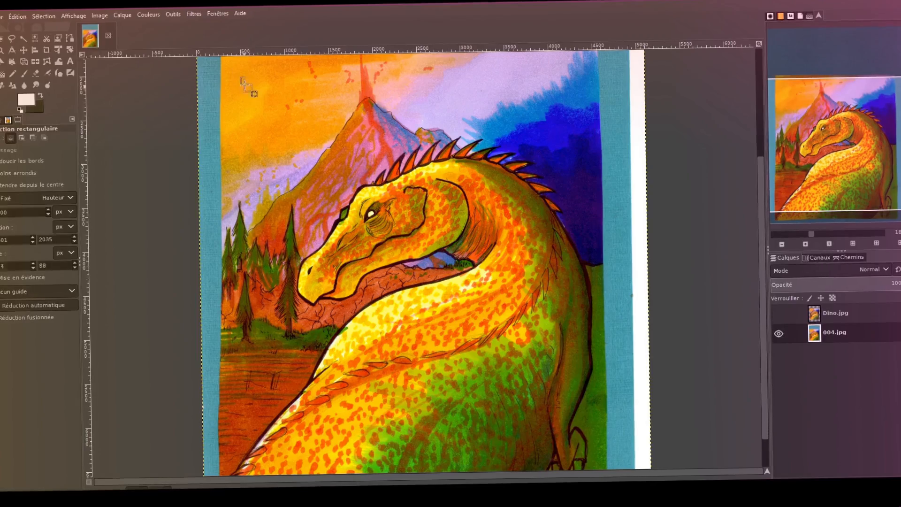
Step: Try out the Rectangle Select tool with several selections around the volcano and dinosaur head, then clear them
left_click_drag(242, 80, 431, 161)
left_click(470, 204)
left_click_drag(309, 162, 573, 272)
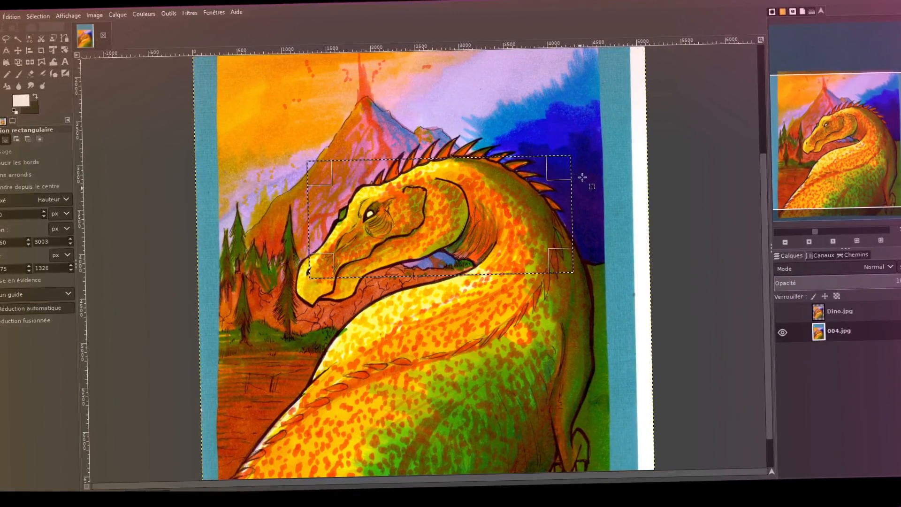
left_click_drag(315, 113, 393, 224)
left_click(256, 97)
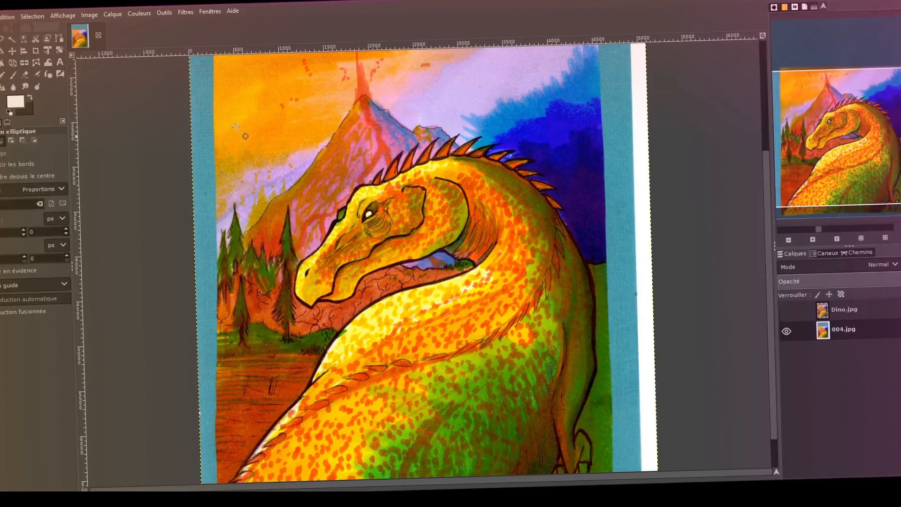
Step: Try out the Ellipse Select tool with two selections across the dinosaur's head, then clear them
left_click_drag(228, 111, 594, 220)
left_click_drag(308, 132, 456, 277)
left_click(452, 311)
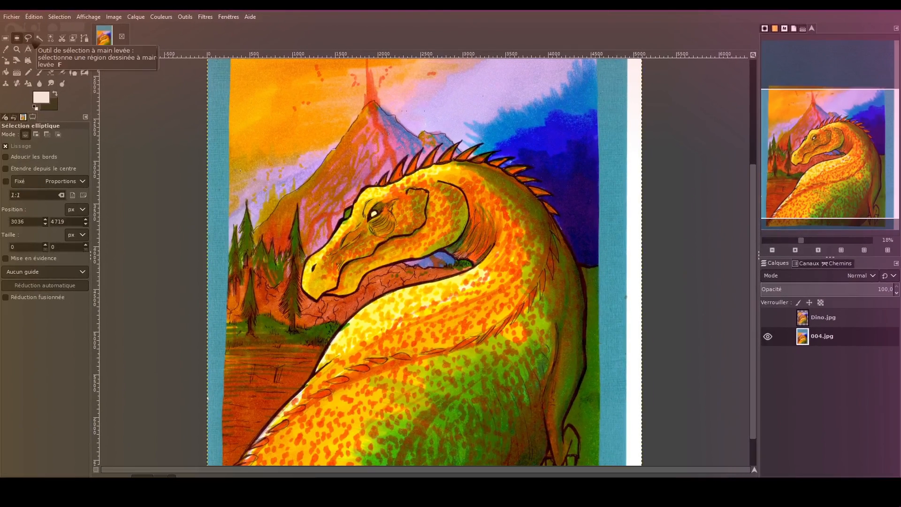
Step: Try out Free Select by outlining a closed region from the volcano sky to the dinosaur's neck with straight and freehand segments, then clear it
left_click(28, 39)
left_click(263, 224)
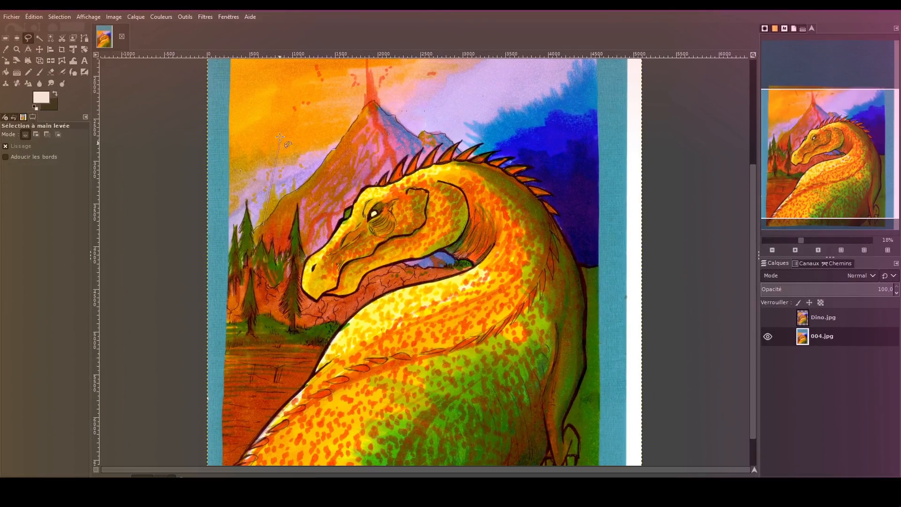
left_click(270, 76)
left_click(349, 92)
left_click(340, 166)
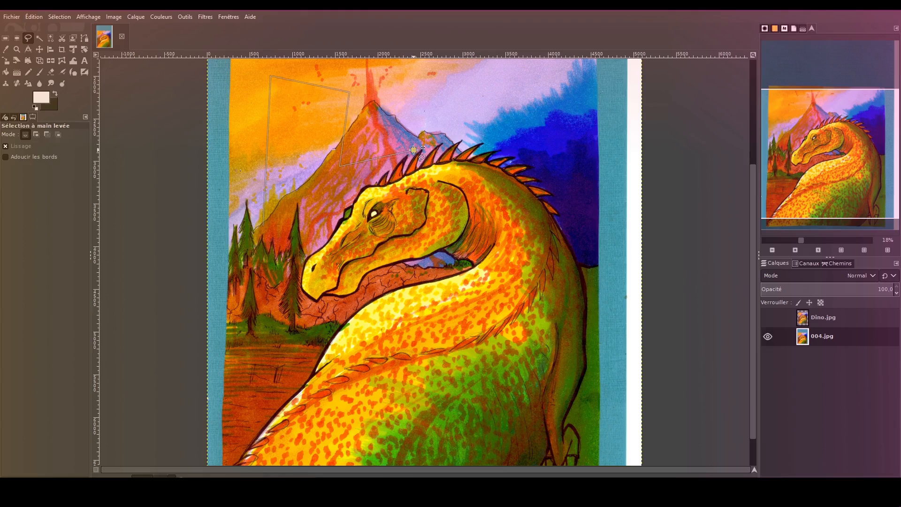
mouse_move(413, 149)
left_mouse_down()
mouse_move(429, 117)
mouse_move(467, 120)
mouse_move(438, 163)
mouse_move(439, 201)
mouse_move(467, 196)
mouse_move(480, 163)
mouse_move(488, 254)
left_mouse_up()
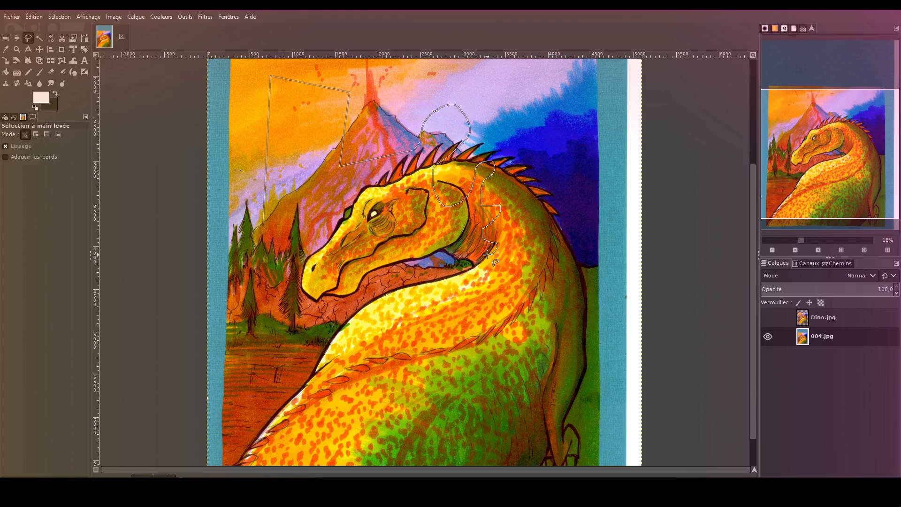
left_click(263, 224)
left_click(5, 38)
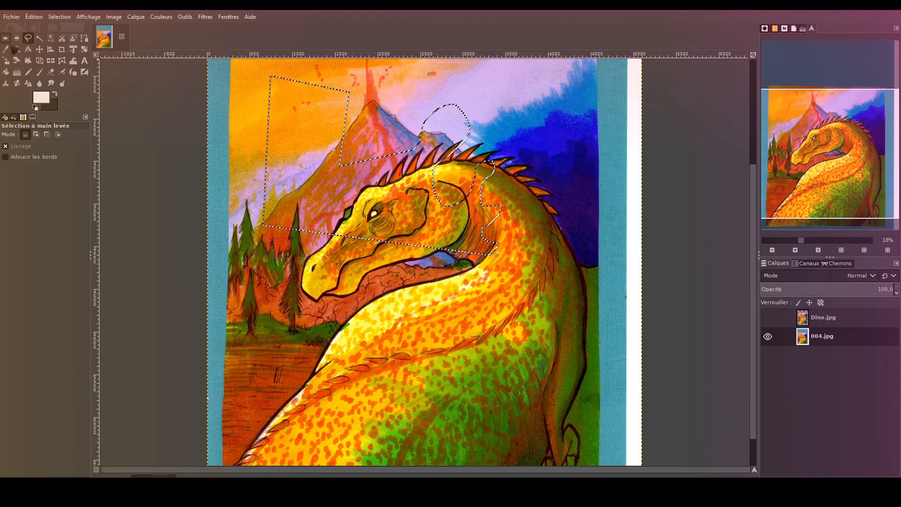
left_click(361, 103)
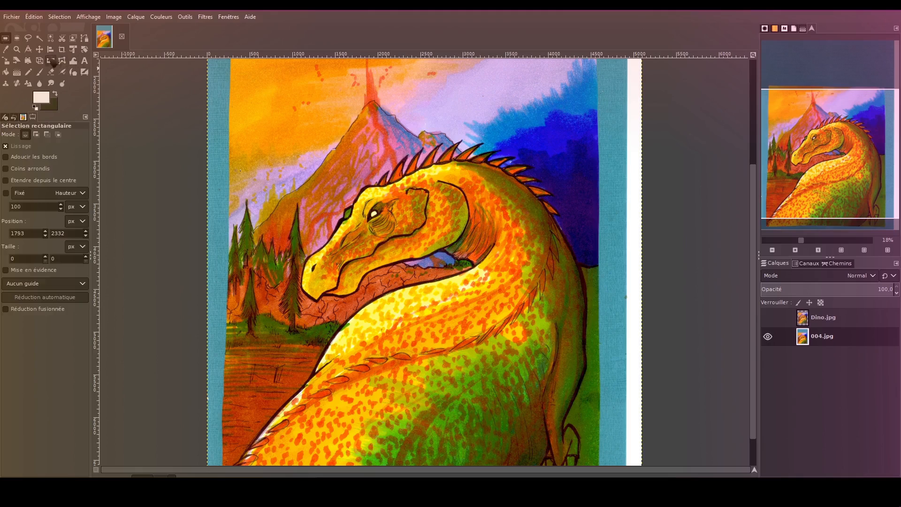
Step: Select the contiguous teal background around the painting with Fuzzy Select and examine the selection's edges
left_click(29, 38)
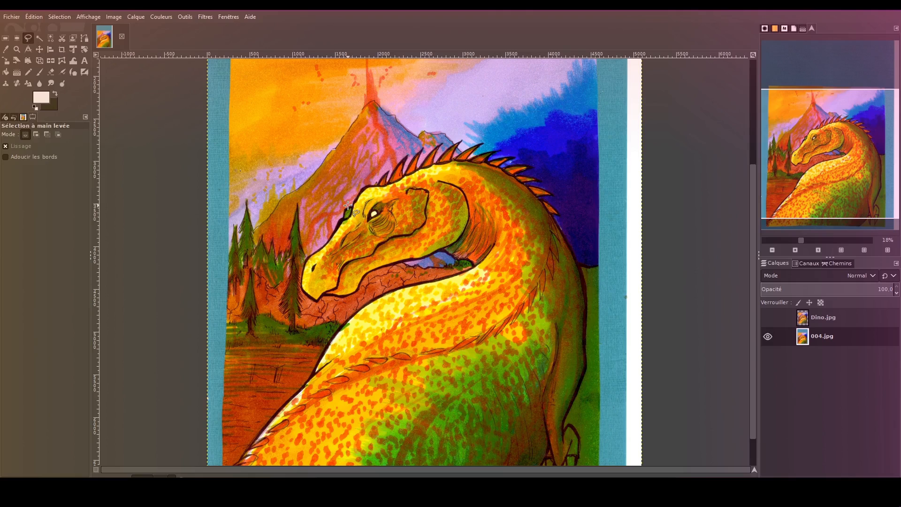
left_click(40, 38)
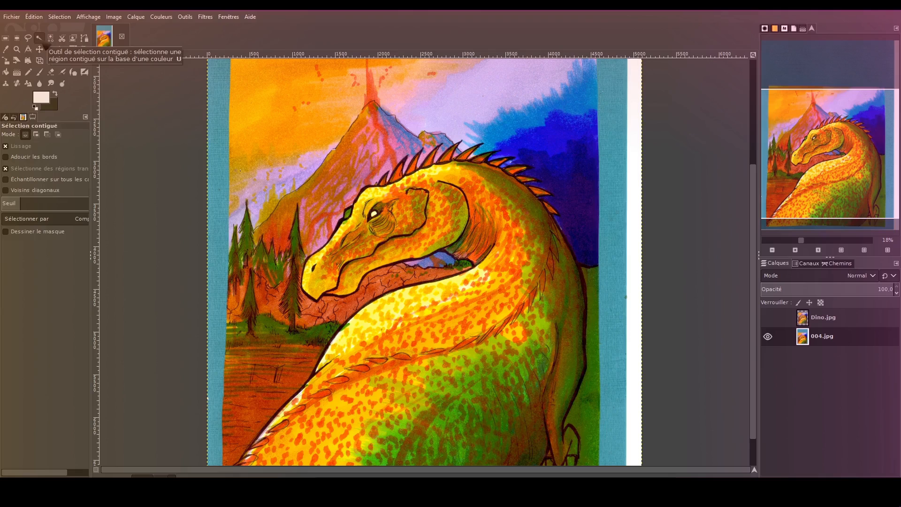
left_click(613, 209)
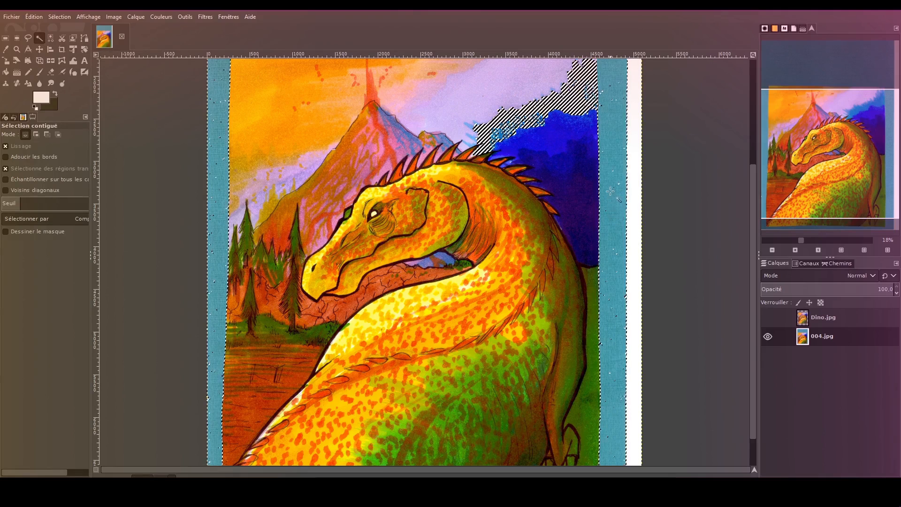
left_click_drag(610, 188, 575, 250)
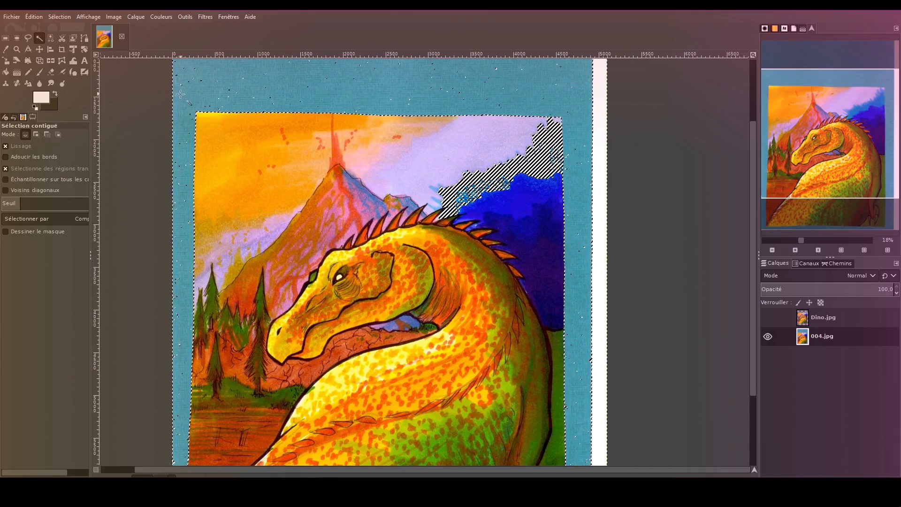
left_click_drag(590, 360, 533, 303)
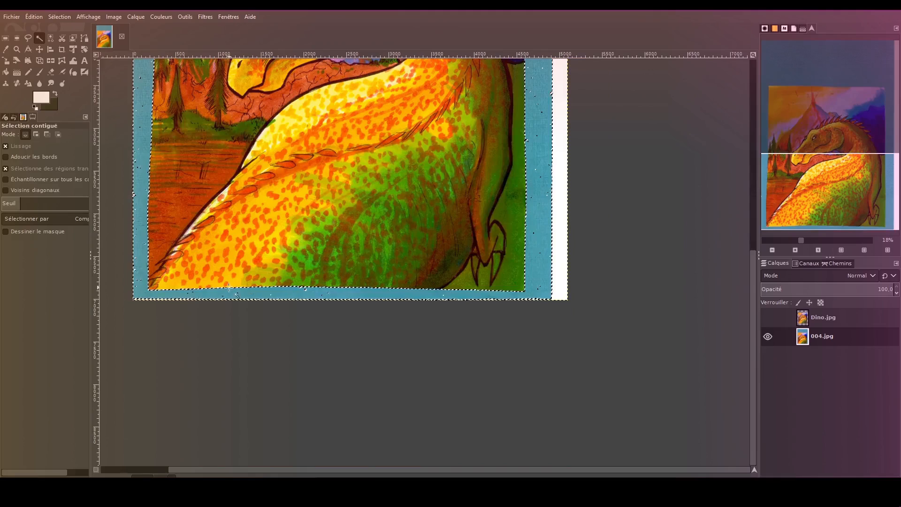
left_click_drag(518, 185, 531, 242)
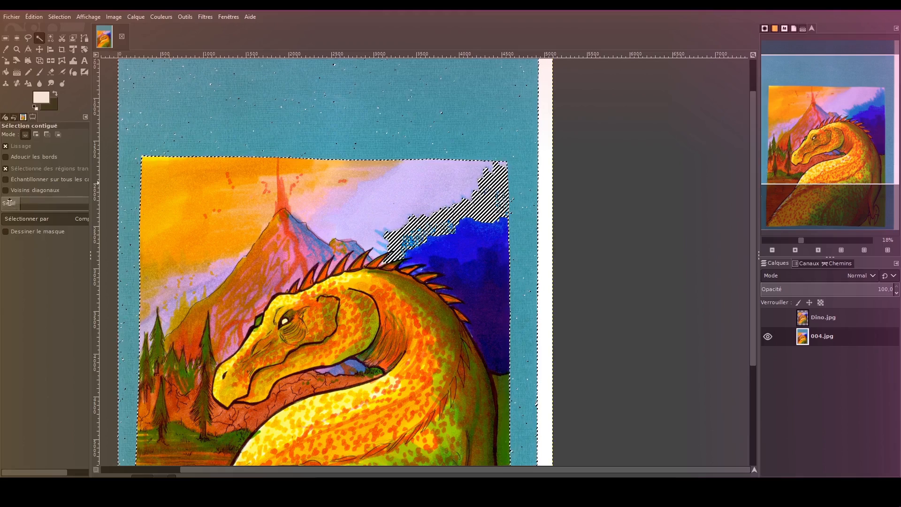
Step: Lower the Fuzzy Select threshold, clear the selection and sample the teal background above the painting again
mouse_move(20, 201)
left_mouse_down()
mouse_move(9, 201)
mouse_move(28, 201)
left_mouse_up()
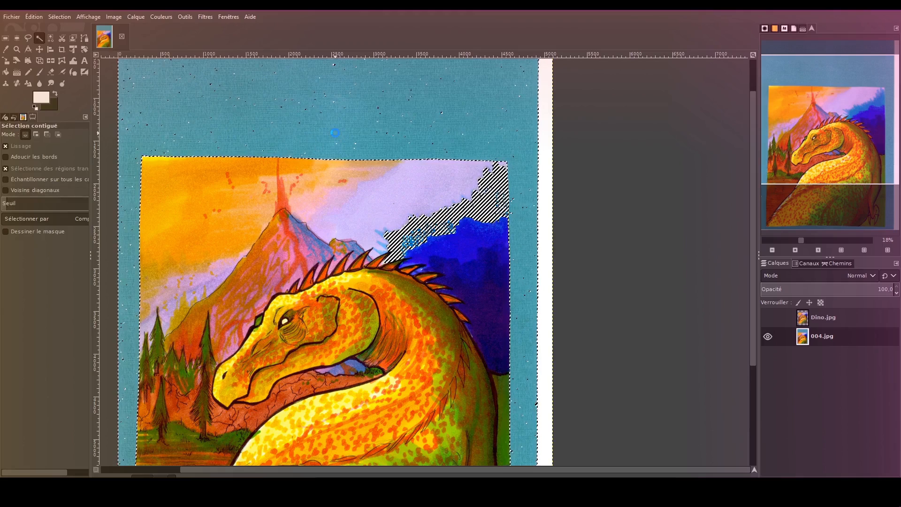
key("ctrl+shift+a")
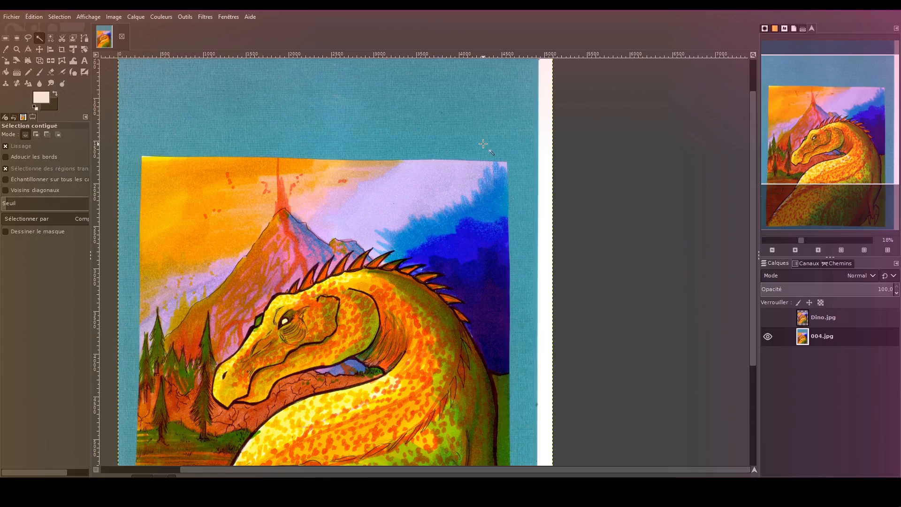
left_click(484, 144)
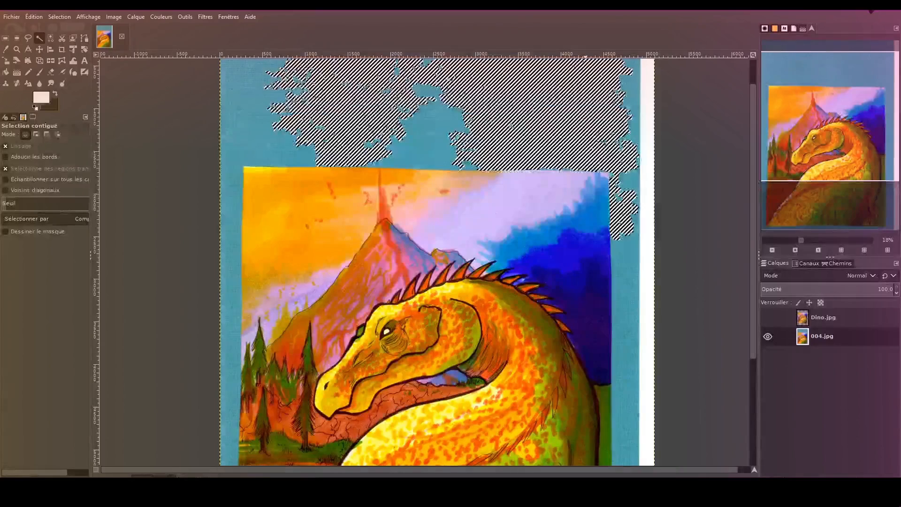
Step: Import Miniature Speed Art Tom.png from the desktop as a new layer above 004.jpg
left_click(876, 6)
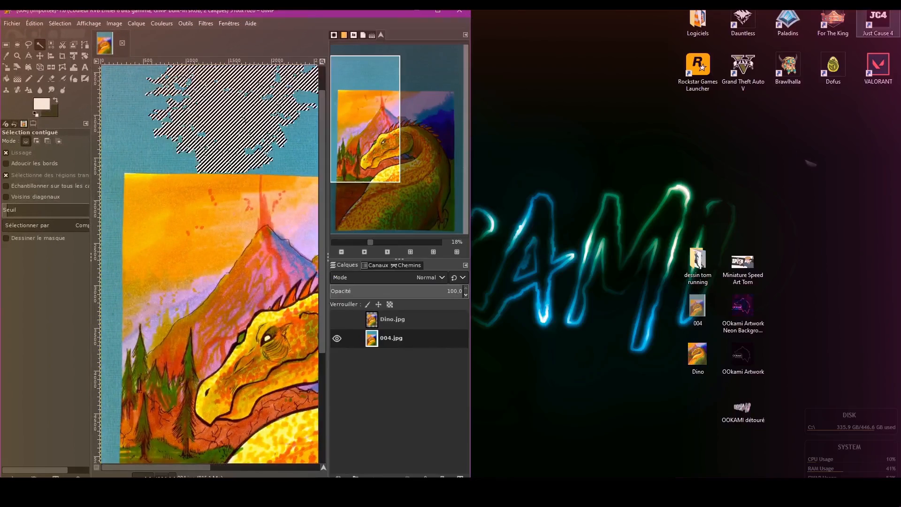
left_click(762, 263)
left_click_drag(360, 186, 361, 186)
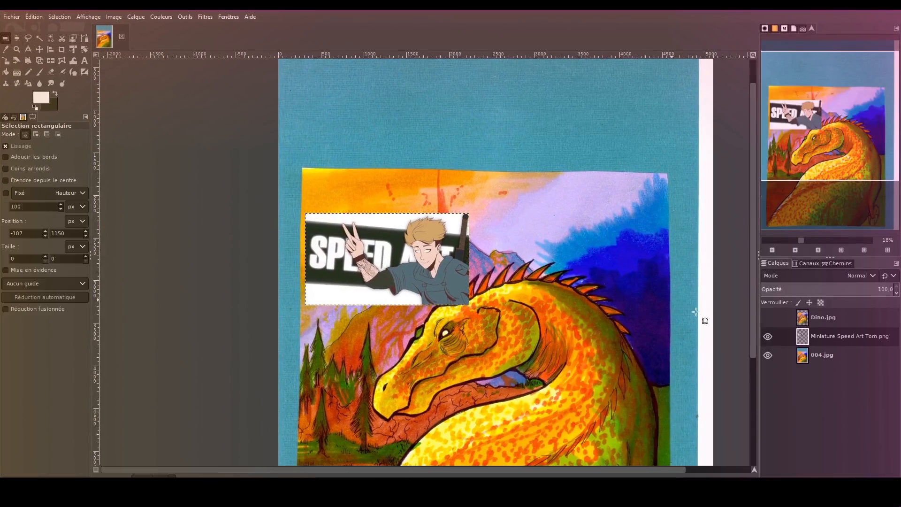
Step: Delete the Dino.jpg and 004.jpg layers, keeping only the miniature layer
left_click(814, 318)
left_click(890, 481)
left_click(817, 336)
left_click(890, 481)
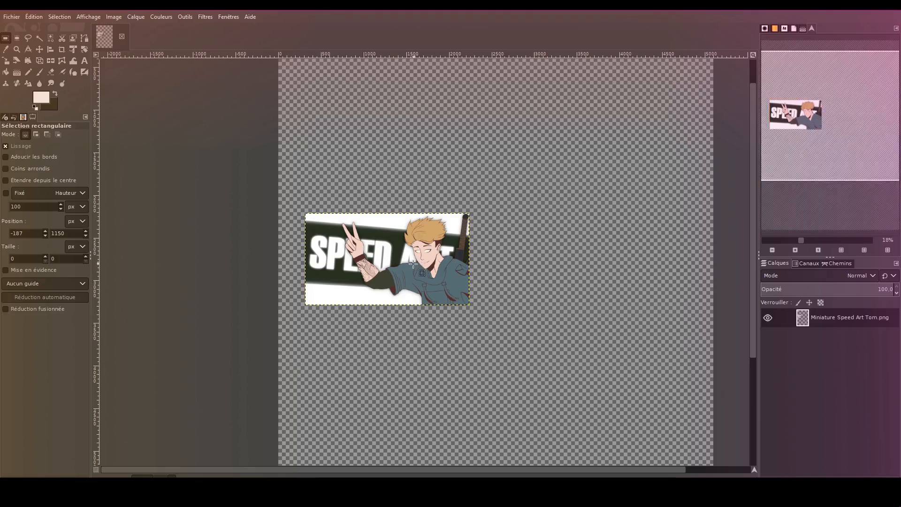
Step: Try Fuzzy Select on the character's blond hair, then select the whole hair colour with Select by Color
key("shift+ctrl+j")
left_click(39, 38)
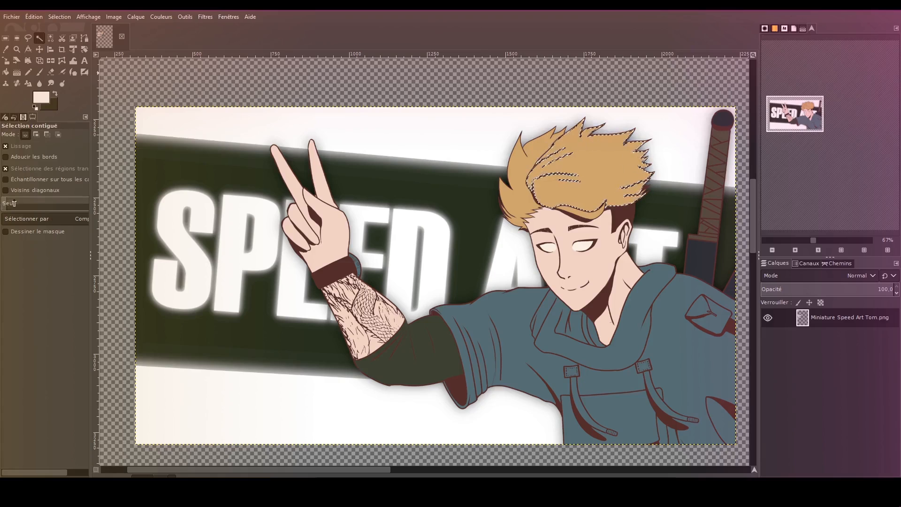
left_click(50, 38)
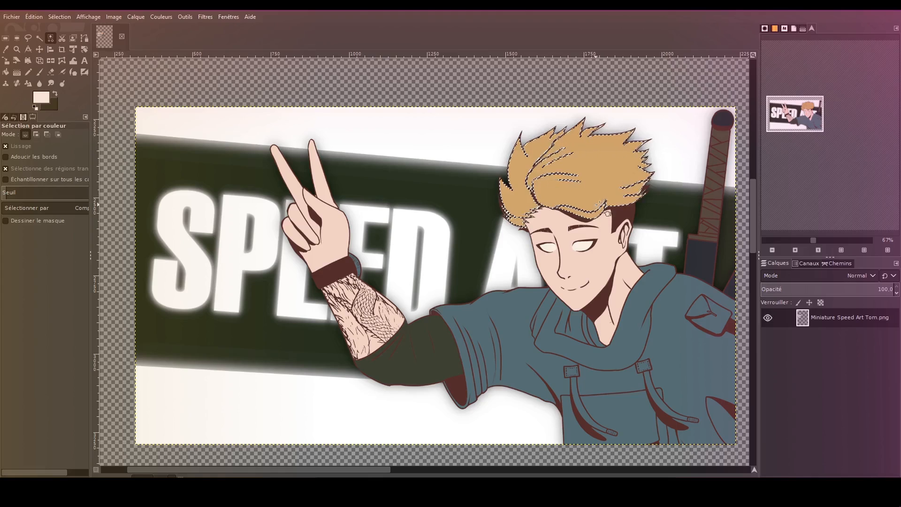
mouse_move(643, 304)
left_mouse_down()
mouse_move(493, 173)
mouse_move(629, 307)
left_mouse_up()
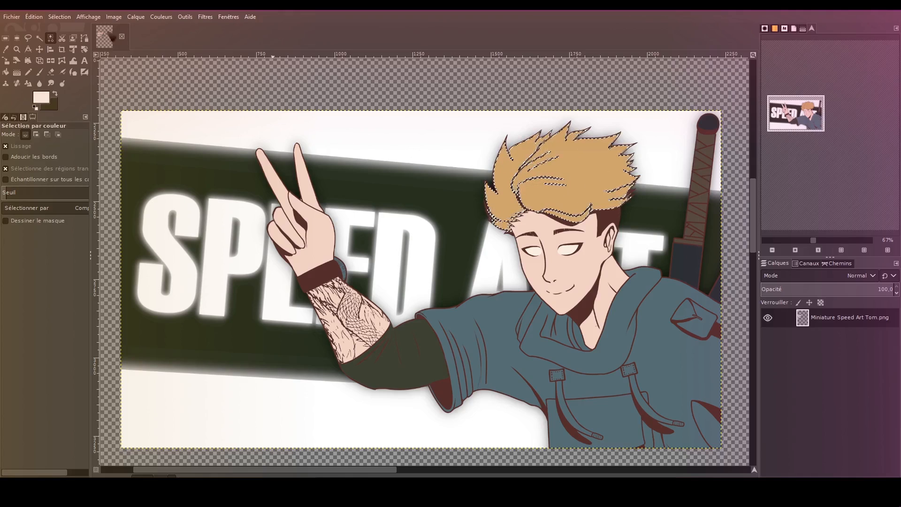
Step: Select all the white areas of the miniature with Select by Color, then clear the selection
left_click(60, 17)
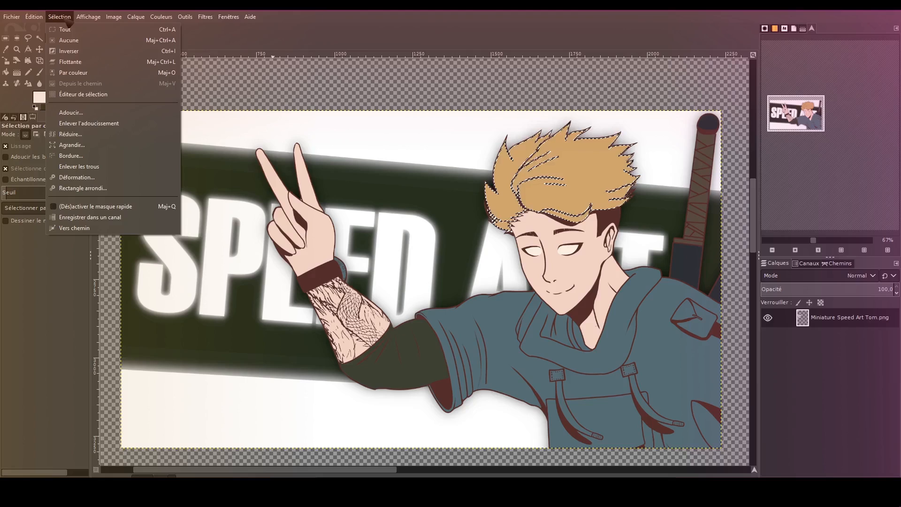
mouse_move(114, 17)
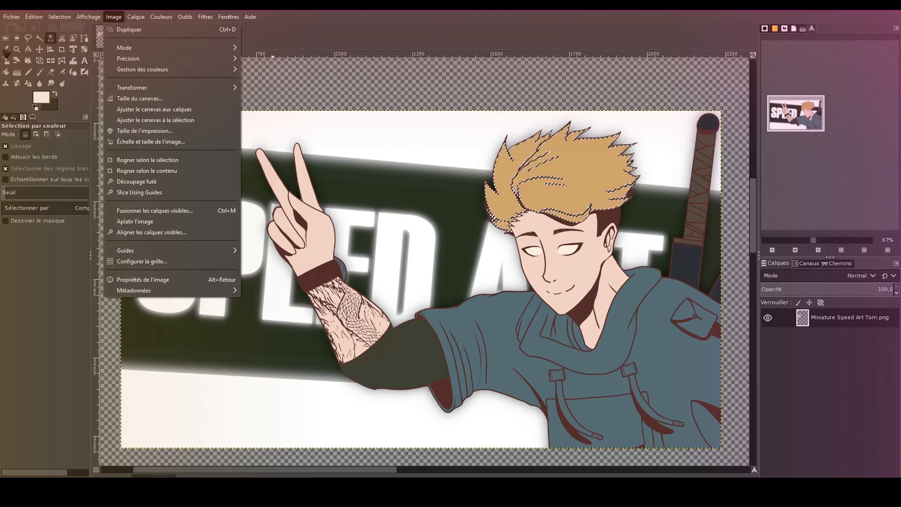
left_click(6, 45)
left_click(414, 154)
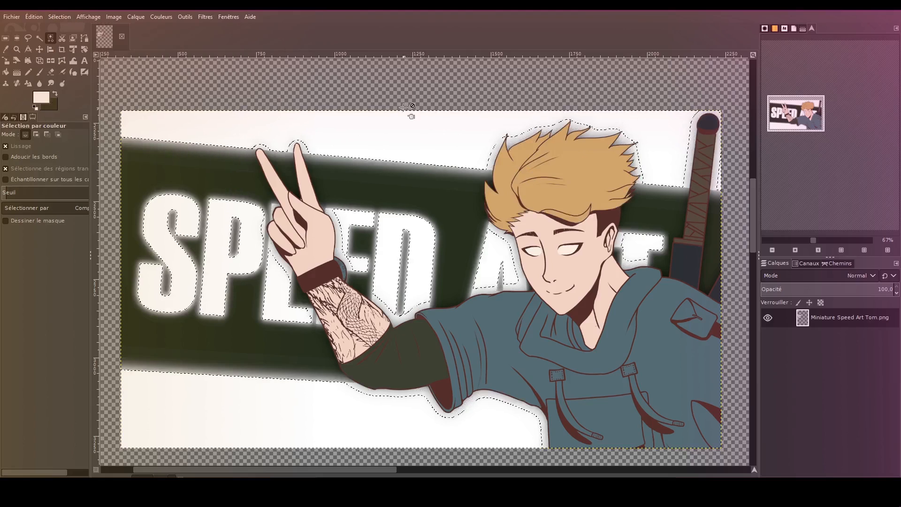
left_click(5, 39)
left_click(201, 89)
Step: Add the text "Texte" in the empty area above the miniature and set its size to 200 px
left_click_drag(315, 180, 202, 198)
key("t")
left_click(198, 155)
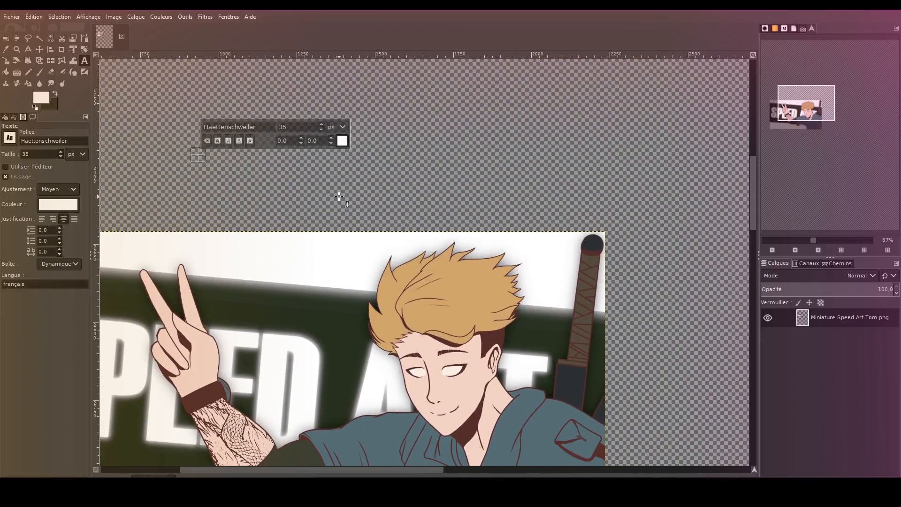
type("Texte")
double_click(278, 127)
type("80")
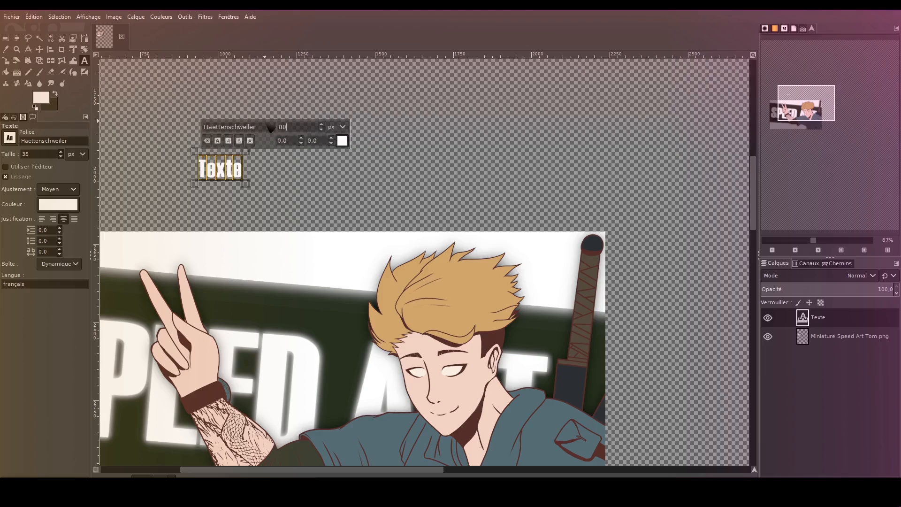
key("Return")
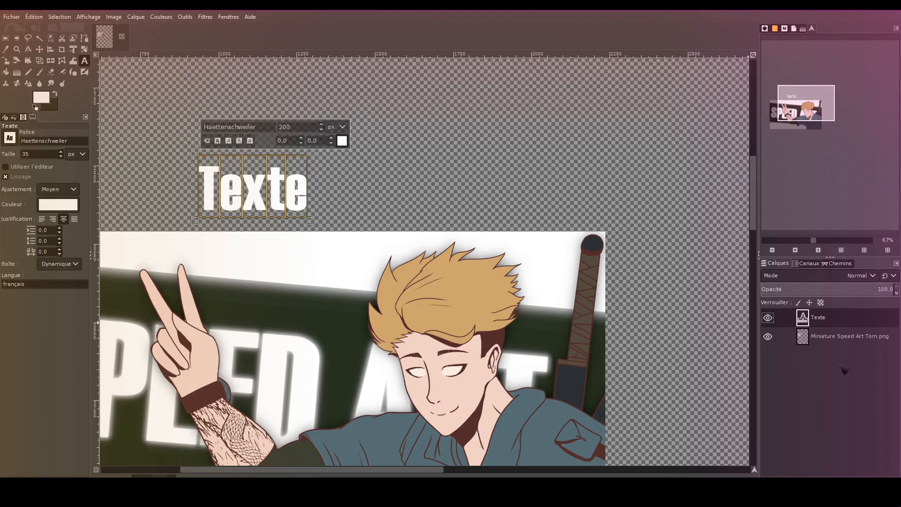
Step: Turn the Texte layer's alpha into a selection and check its outline with the miniature layer briefly hidden
right_click(838, 325)
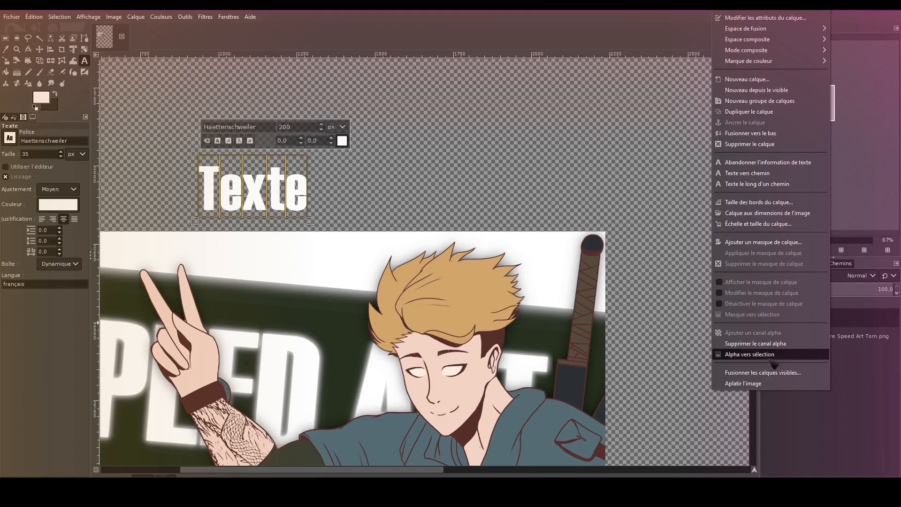
left_click(772, 356)
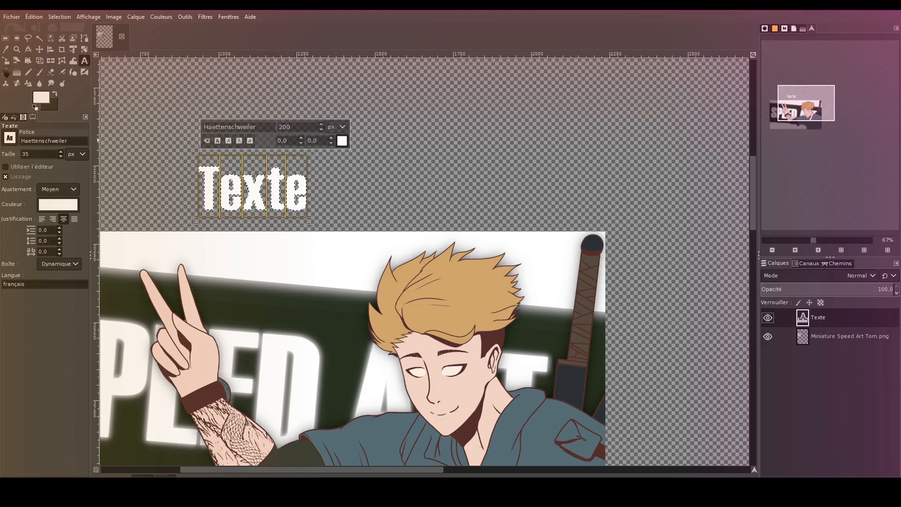
key("r")
left_click_drag(347, 130, 482, 194)
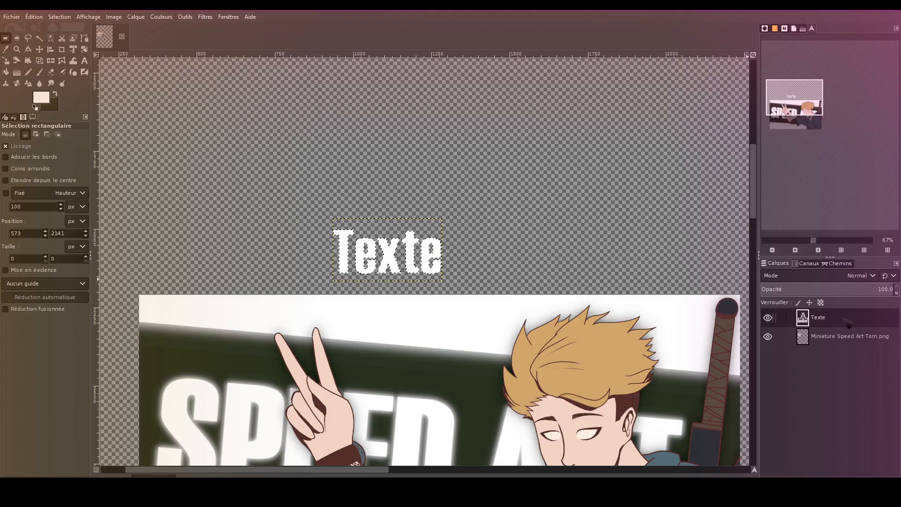
left_click(768, 336)
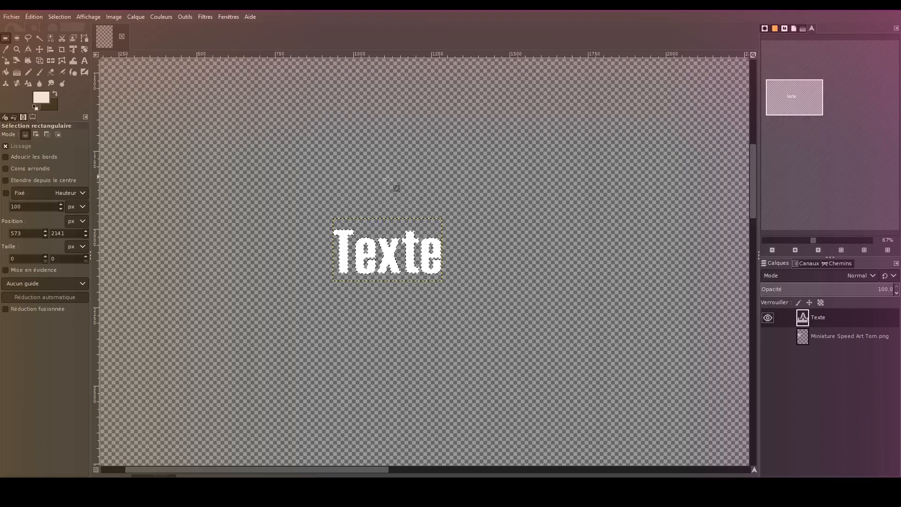
left_click(768, 336)
Step: Grow the letter-shaped selection outward around "Texte" by the pixel amount already offered
scroll(421, 188, "up", 4)
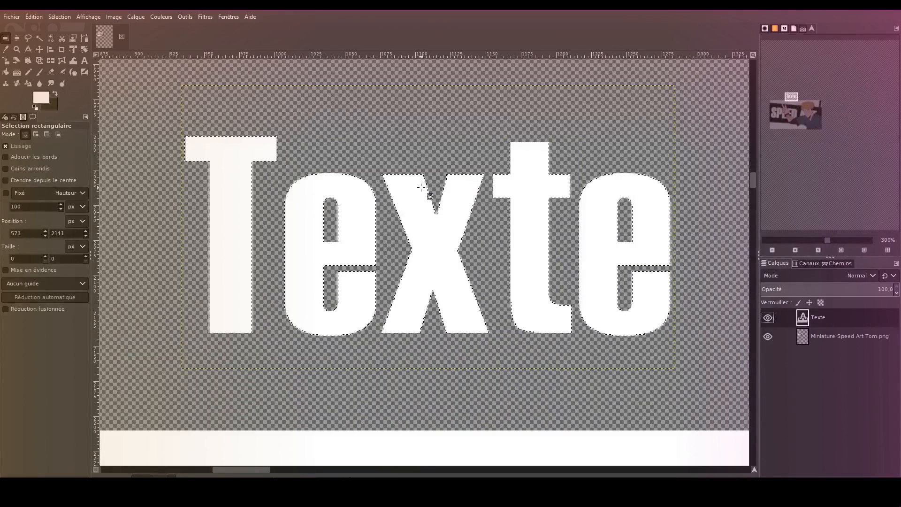
left_click_drag(421, 187, 429, 222)
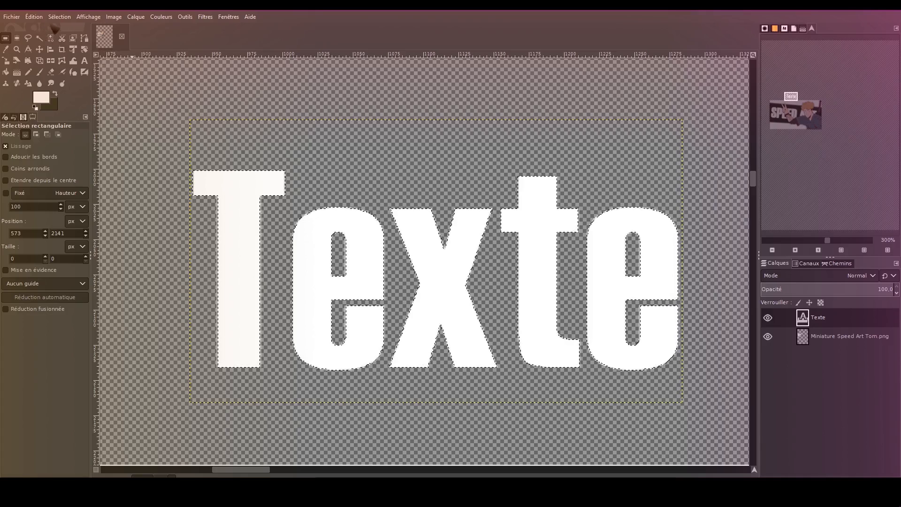
left_click(59, 16)
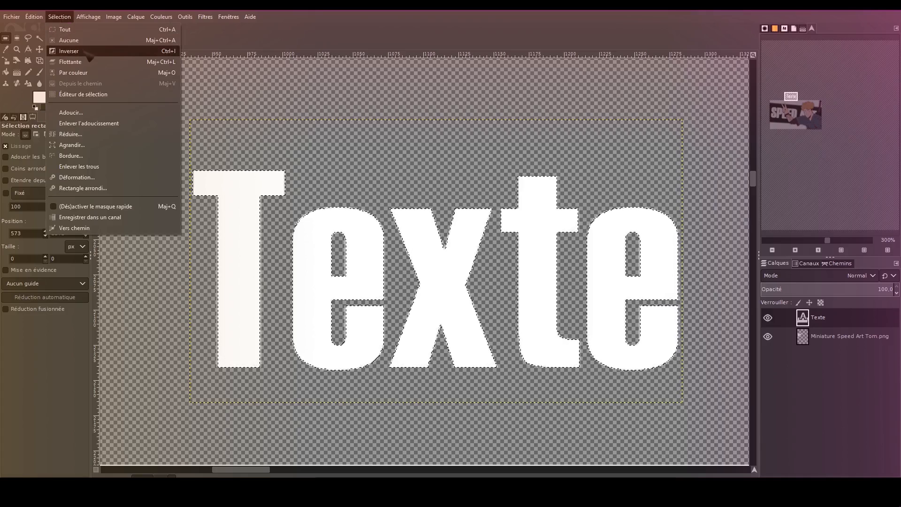
left_click(105, 146)
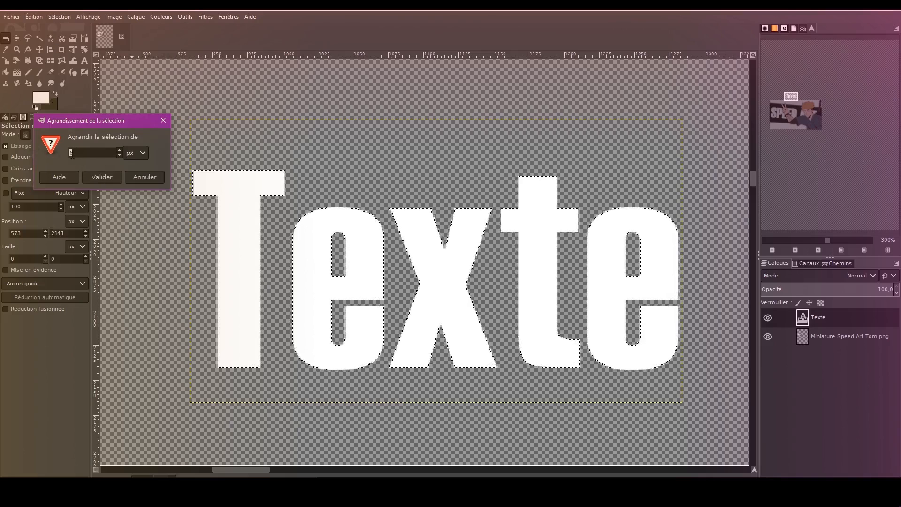
left_click(102, 177)
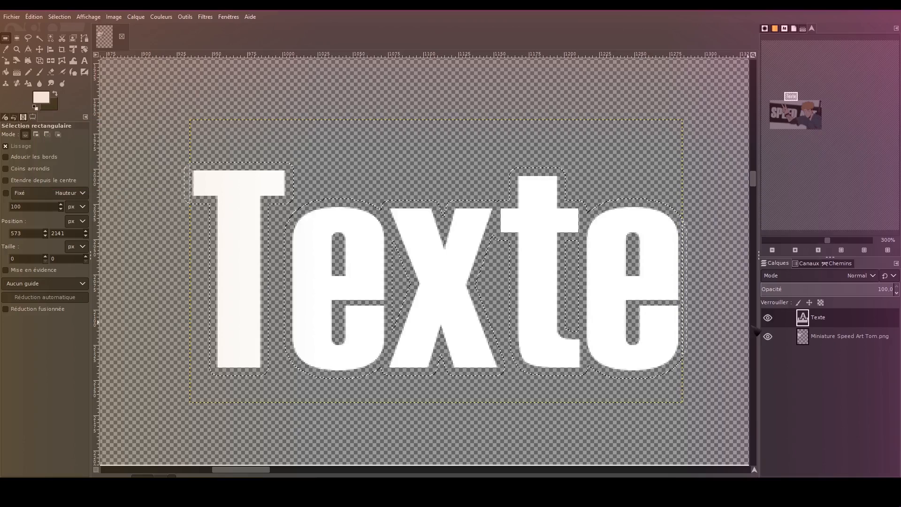
Step: Create a transparent layer beneath Texte, paint the enlarged letter selection dark as an outline, and clear the selection
left_click(770, 482)
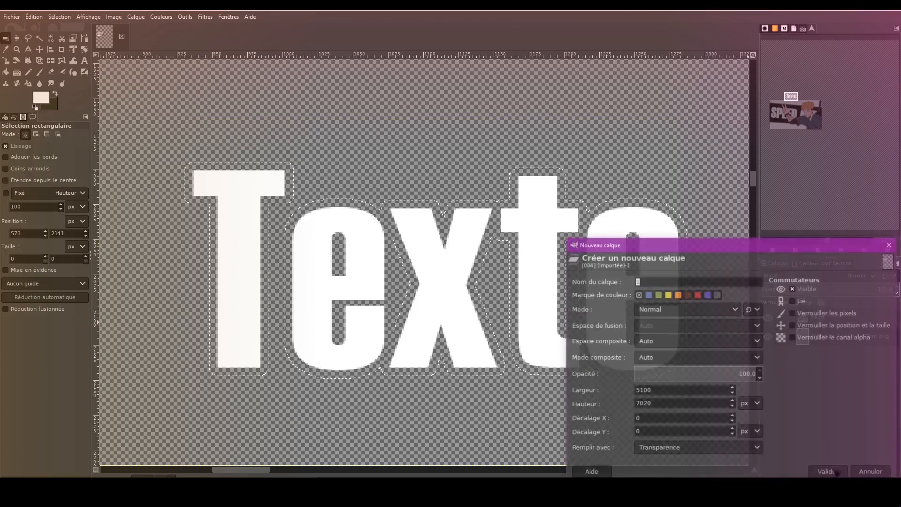
key("Return")
left_click(55, 93)
left_click(38, 75)
left_click_drag(221, 193, 582, 277)
left_click(7, 39)
left_click(308, 157)
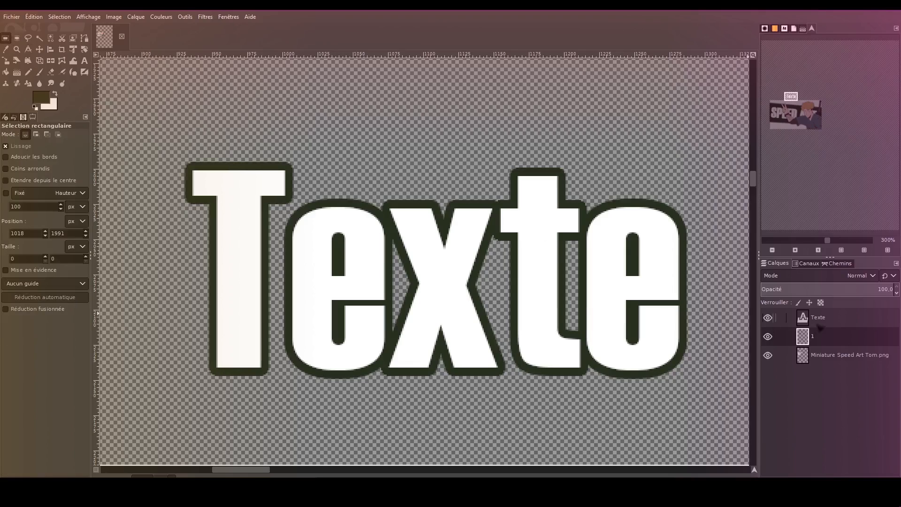
Step: Turn the Texte layer's alpha into a selection and shrink it inward by 4 px
right_click(818, 320)
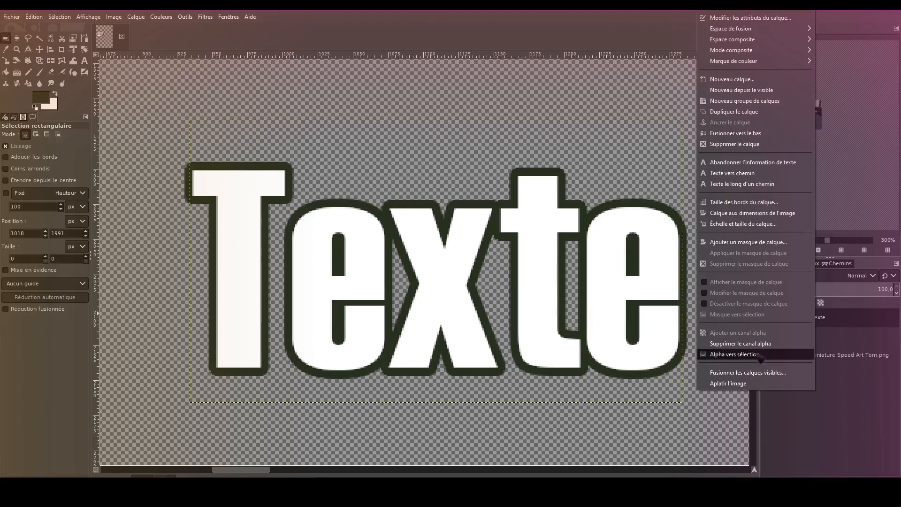
left_click(734, 355)
left_click(59, 16)
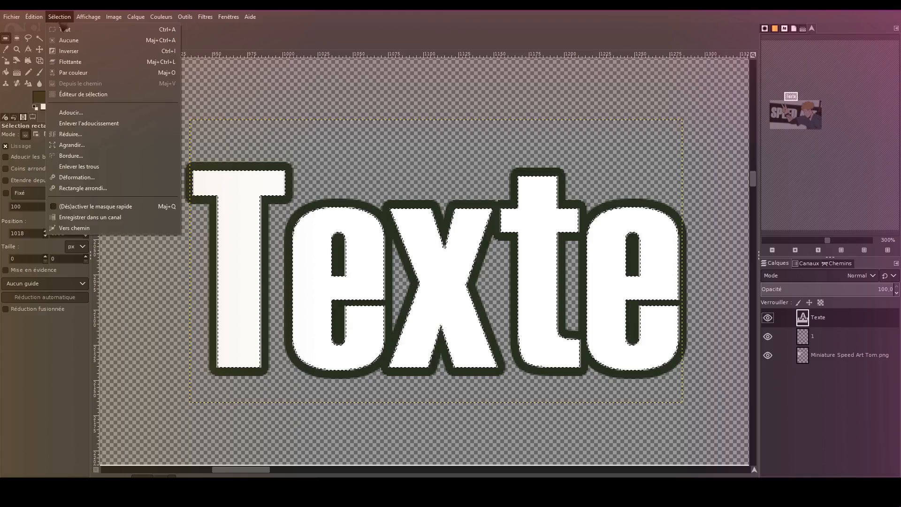
left_click(81, 146)
left_click(155, 179)
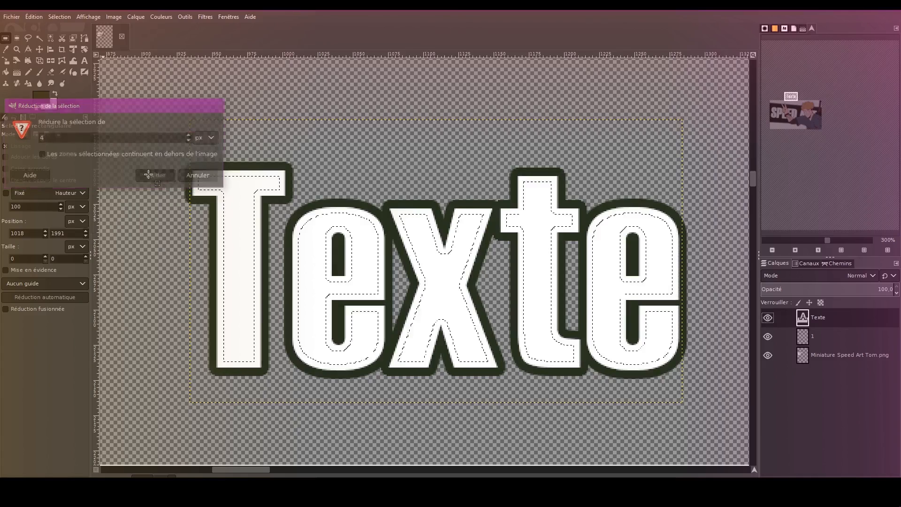
Step: Paint the shrunken selection dark on the Texte layer, leaving a white rim around each letter, and clear the selection
left_click(39, 71)
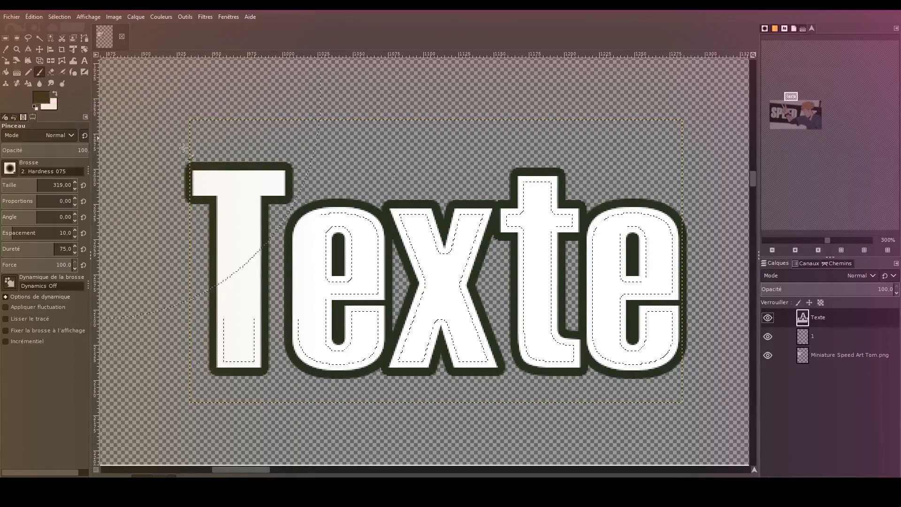
mouse_move(184, 147)
left_mouse_down()
mouse_move(566, 281)
mouse_move(631, 263)
left_mouse_up()
left_click(5, 38)
left_click(286, 72)
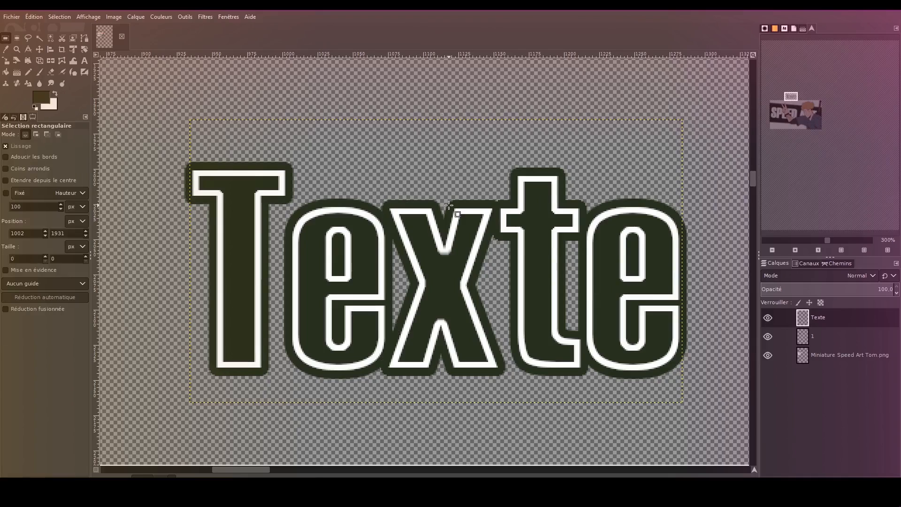
Step: Select the dark interior of the letter "x" on the Texte layer with the Fuzzy Select tool
scroll(449, 205, "down", 2)
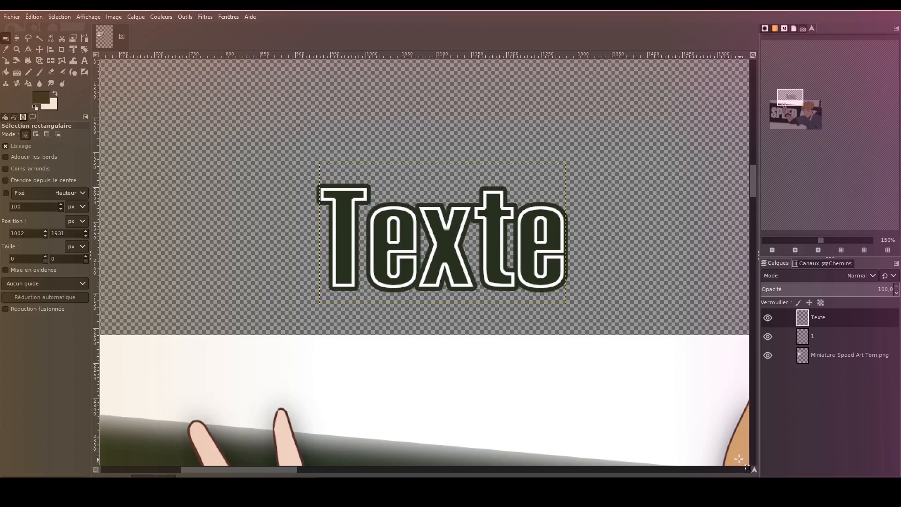
left_click(40, 40)
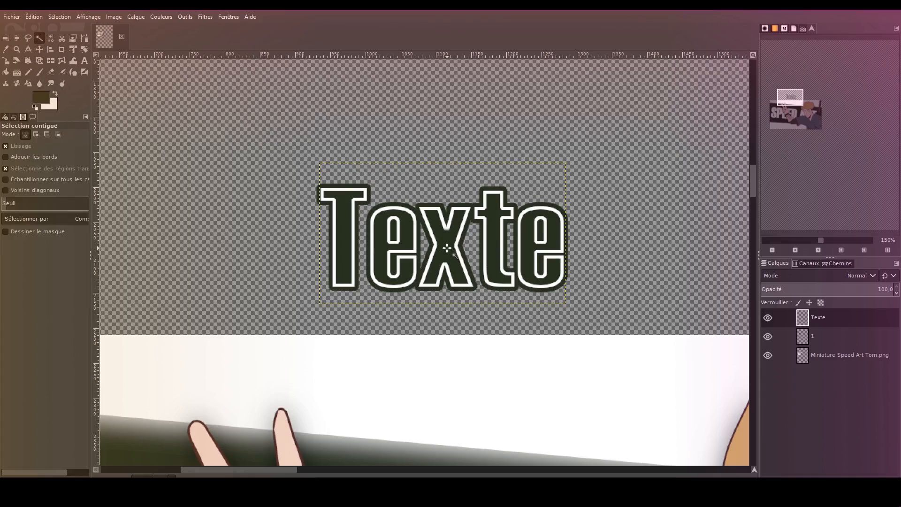
scroll(439, 243, "up", 5)
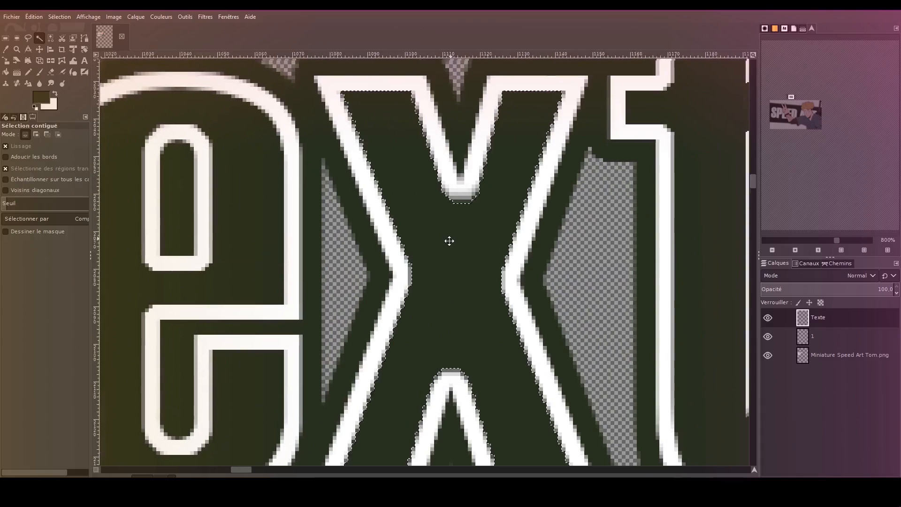
left_click_drag(449, 240, 426, 275)
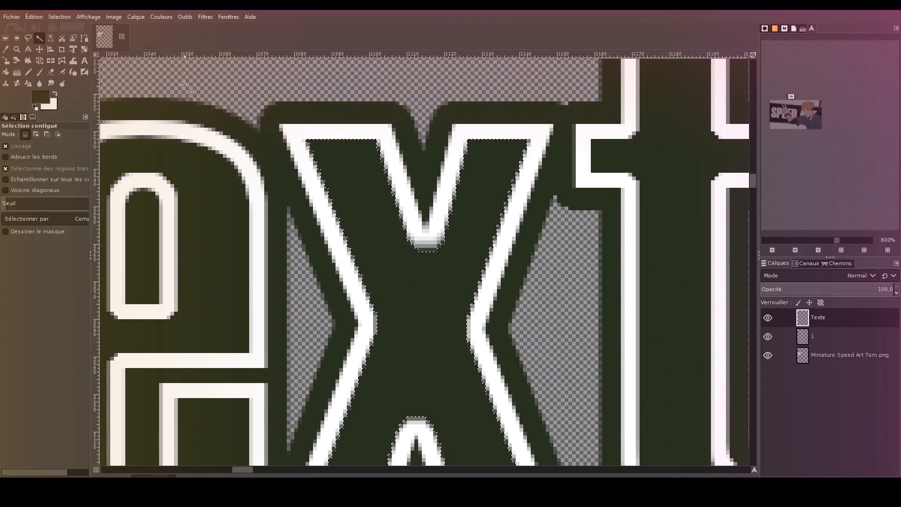
Step: Feather the selection inside the letter "x"
left_click(59, 16)
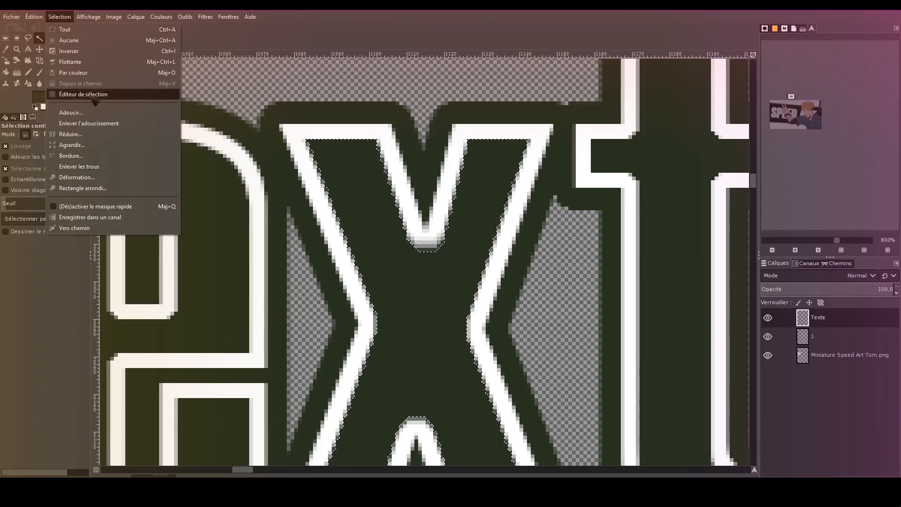
left_click(94, 113)
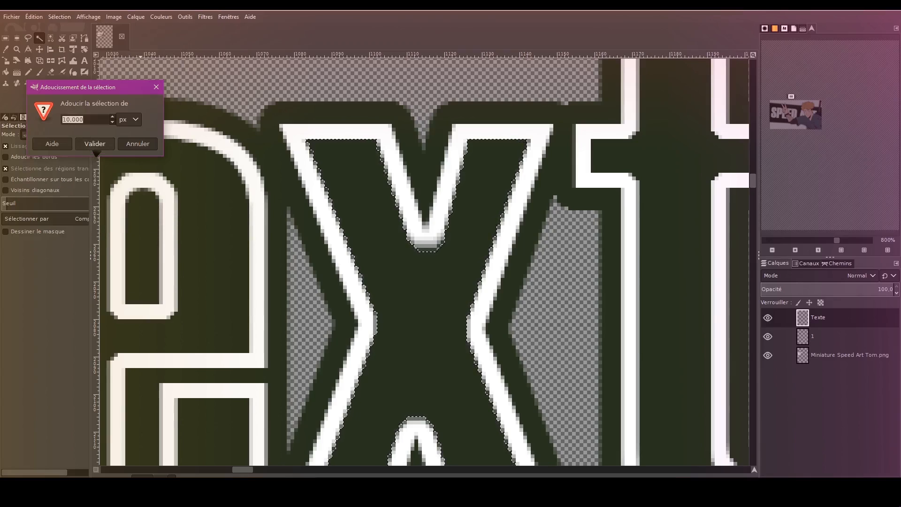
left_click(95, 144)
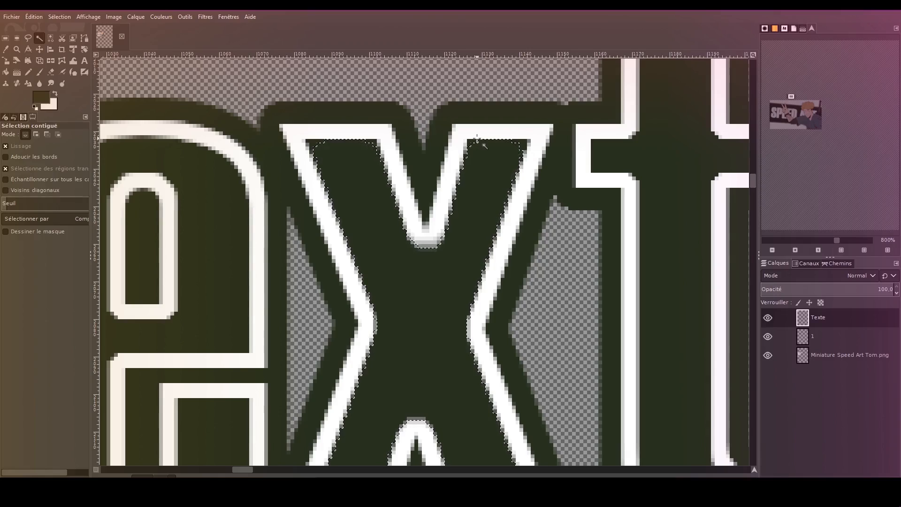
scroll(477, 138, "down", 3)
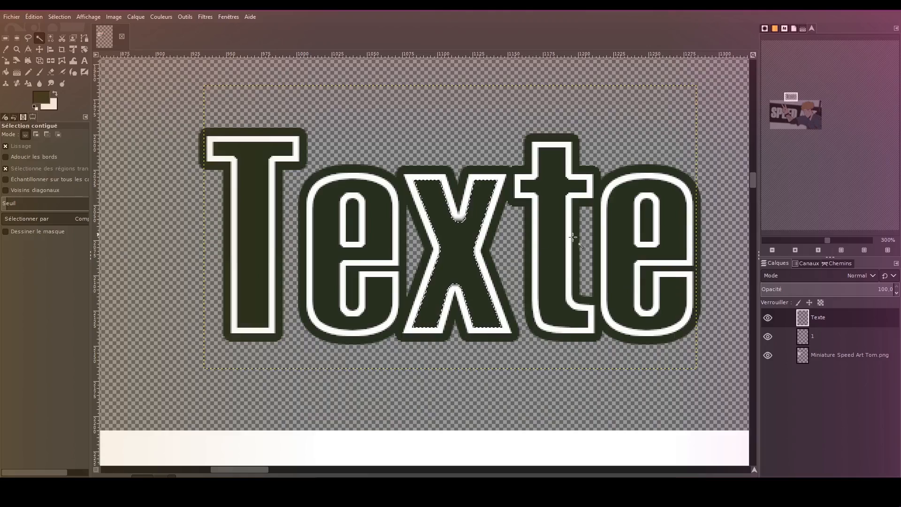
Step: Create a new transparent 5100 × 7020 px layer above Texte and toggle the Texte layer's visibility off and on
key("ctrl+shift+n")
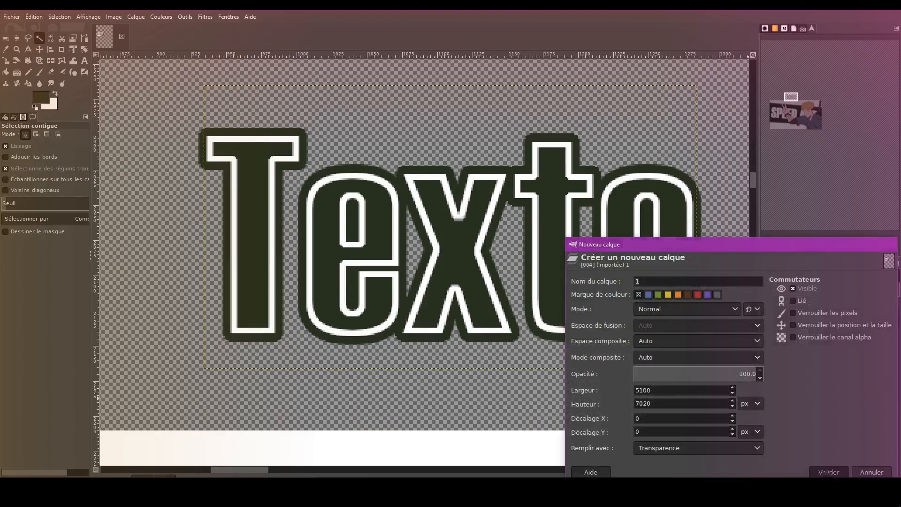
key("Return")
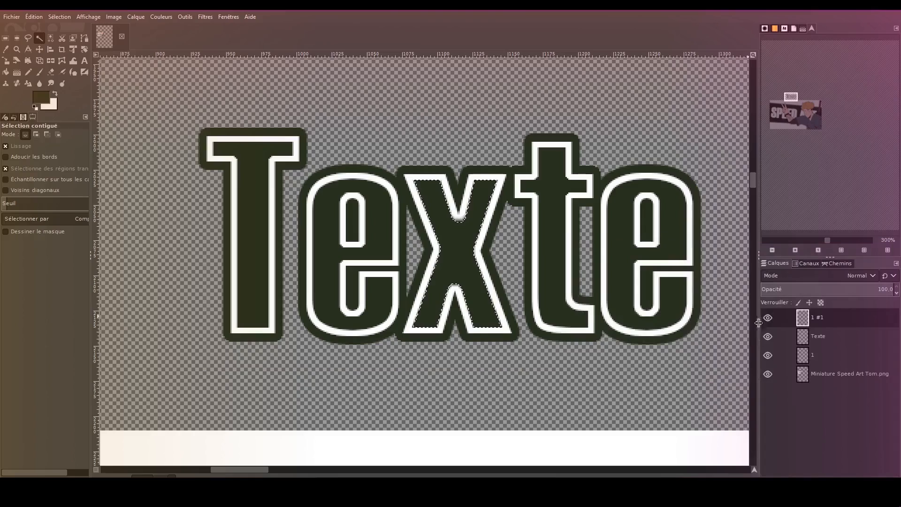
left_click(768, 336)
left_click(768, 336)
Step: Fill the selected "x" on the new layer with a vertical red-to-transparent linear gradient from top to bottom and clear the selection
left_click(17, 71)
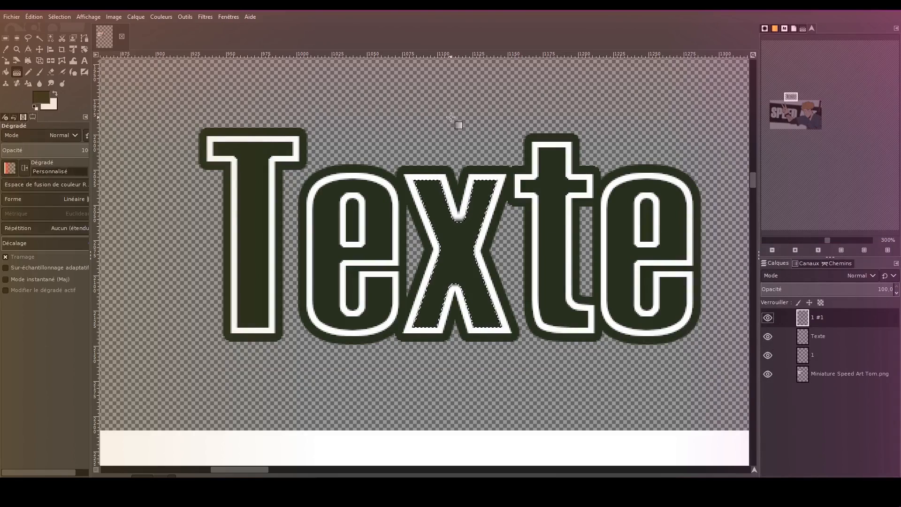
left_click_drag(451, 116, 459, 266)
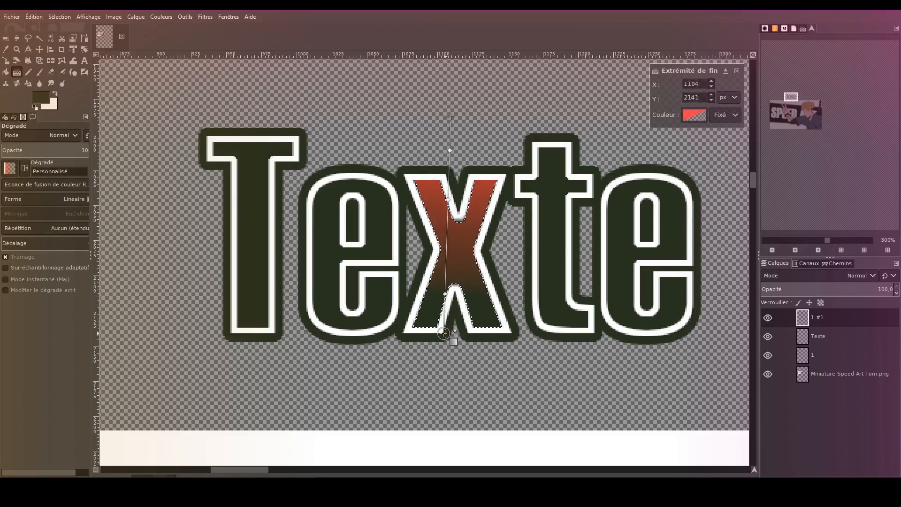
key("Return")
key("ctrl+shift+a")
key("r")
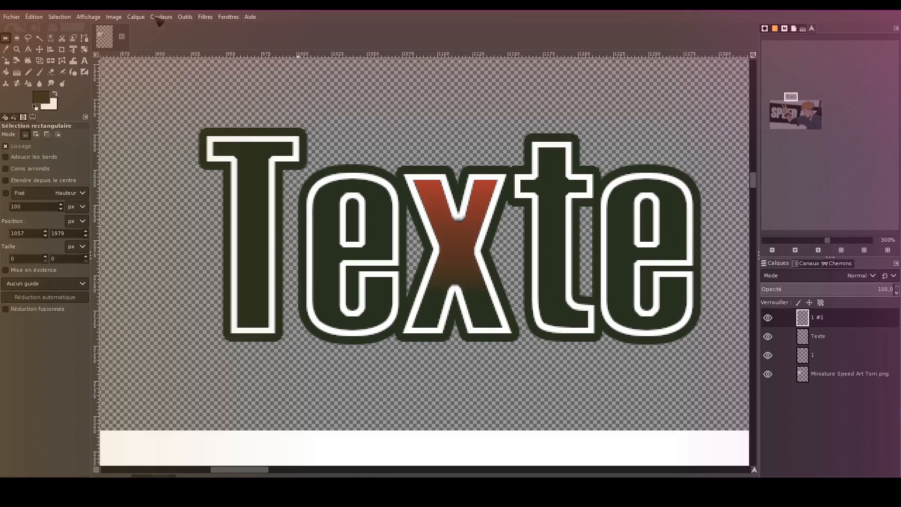
Step: Turn the "x" gradient green with Hue-Chroma by setting Teinte to 102,13
left_click(161, 16)
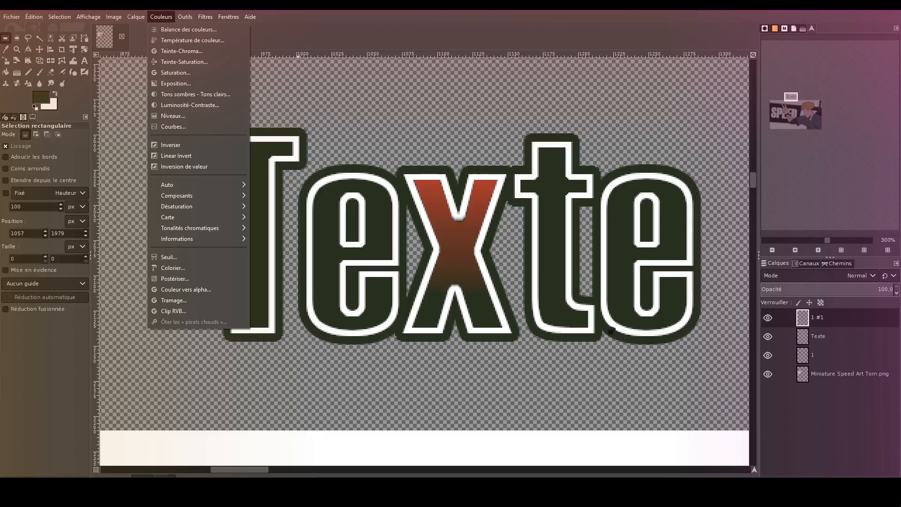
left_click(197, 53)
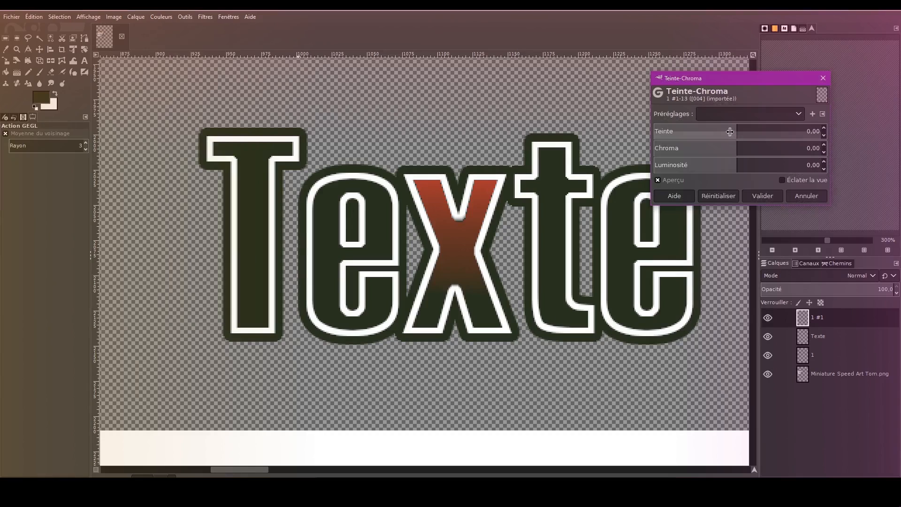
left_click_drag(730, 132, 785, 132)
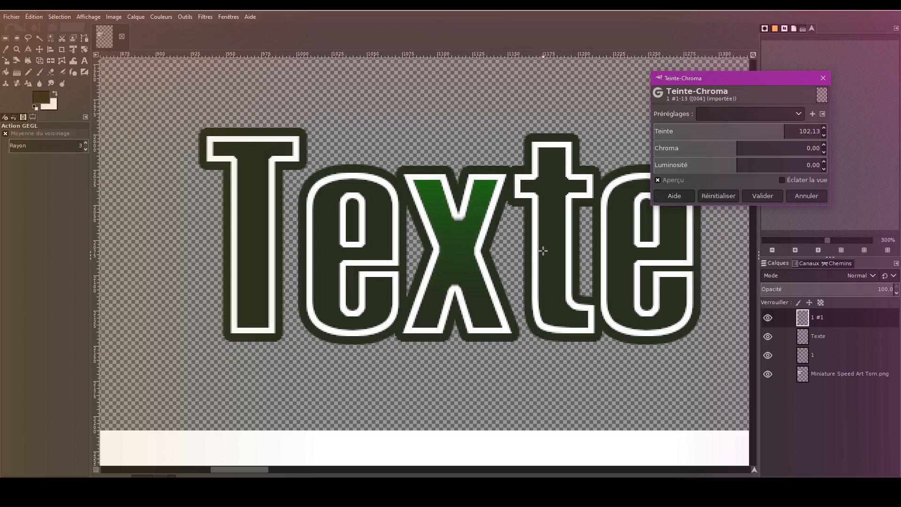
key("Return")
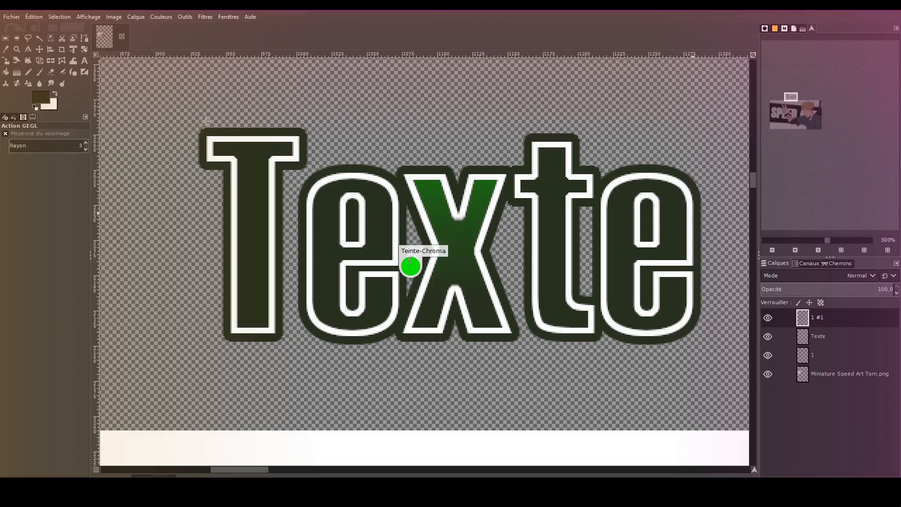
Step: Draw a diagonal linear gradient across the text with the Golden preset and switch its preset to Incandescent
left_click(17, 72)
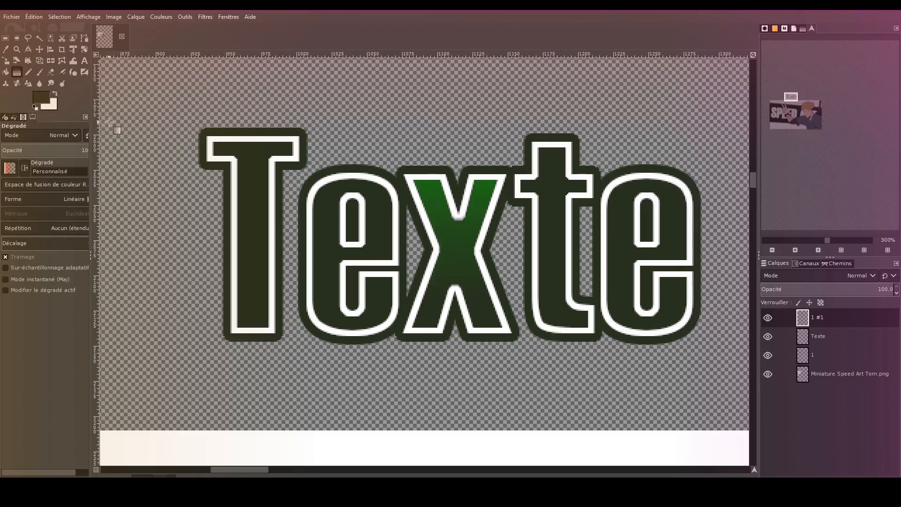
left_click(10, 167)
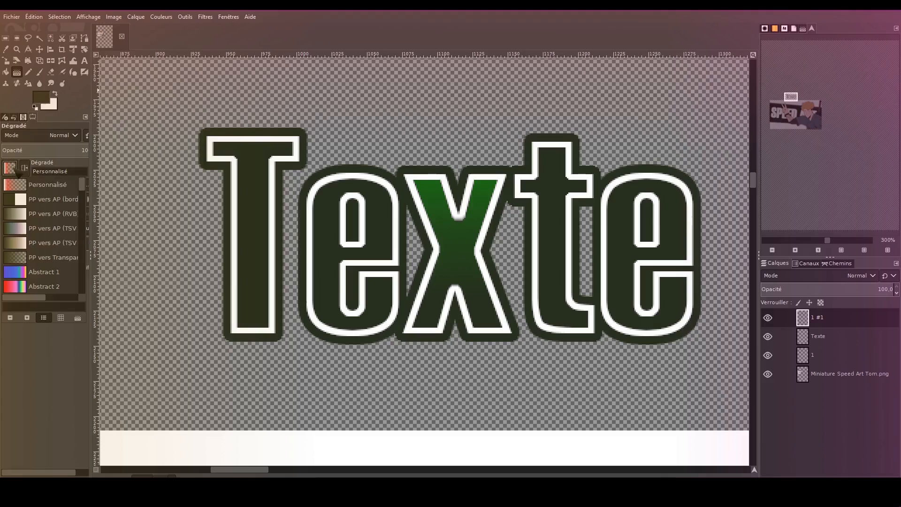
scroll(47, 226, "down", 5)
scroll(47, 230, "down", 5)
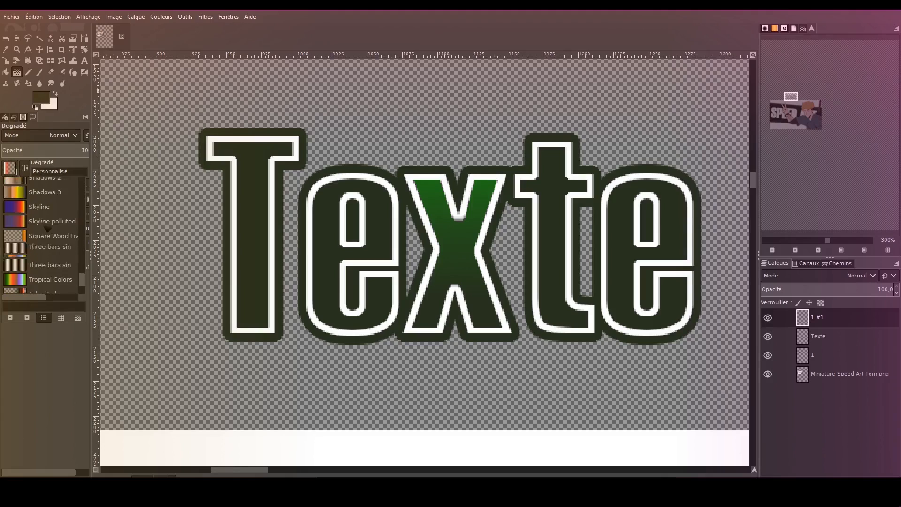
left_click_drag(237, 125, 675, 313)
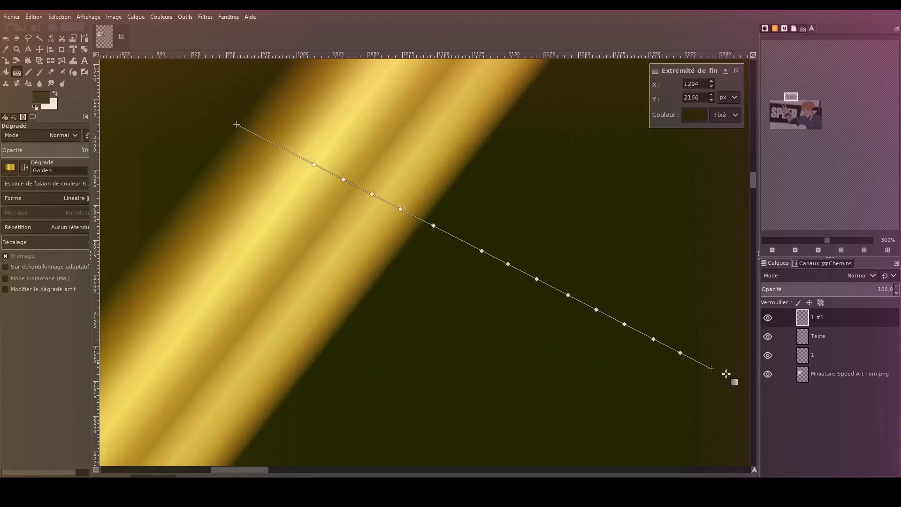
left_click(37, 242)
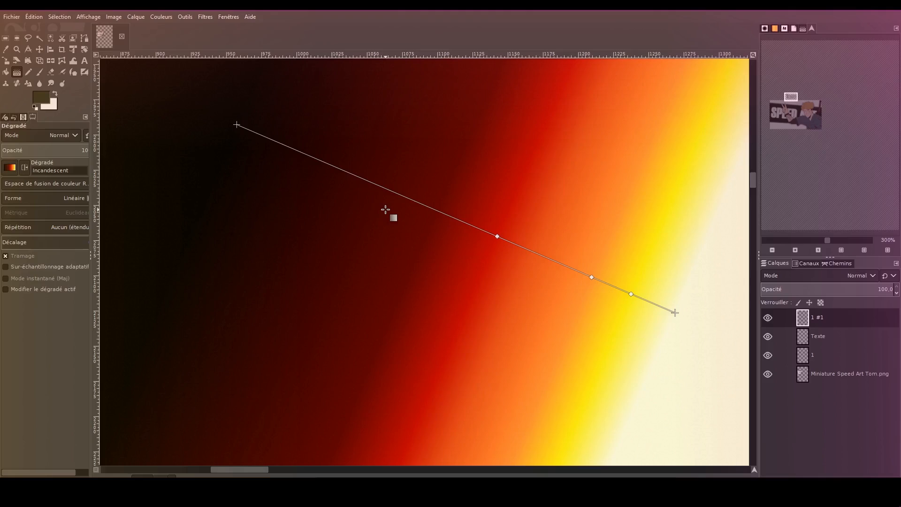
Step: Try the Radial shape on the Incandescent gradient and change it to the Carré shape
left_click(40, 203)
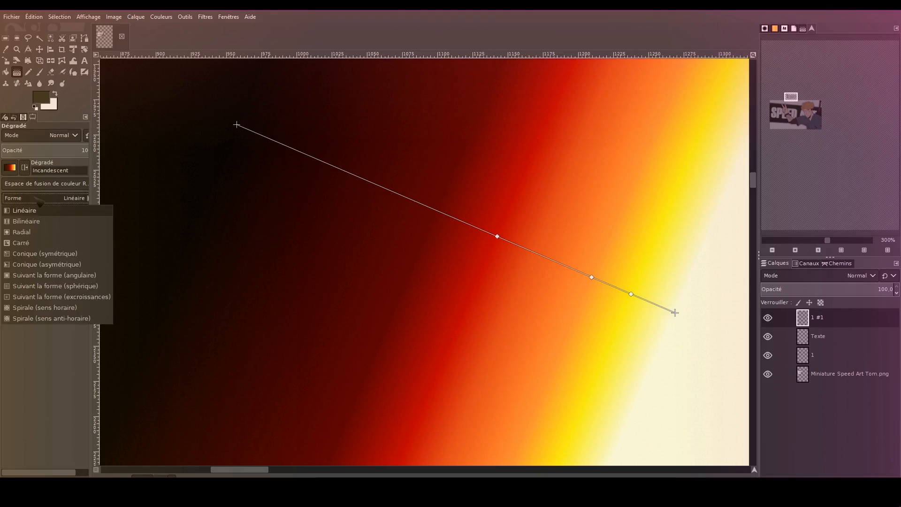
left_click(46, 233)
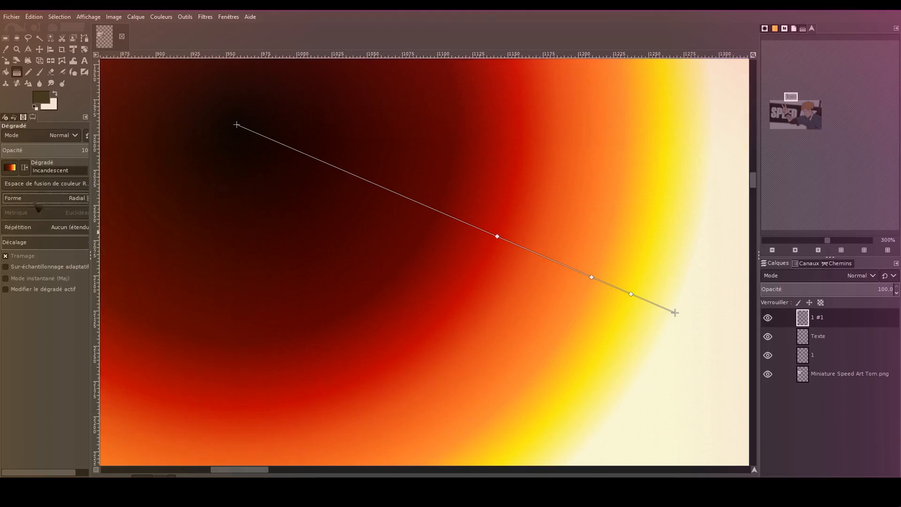
left_click(38, 202)
left_click(53, 241)
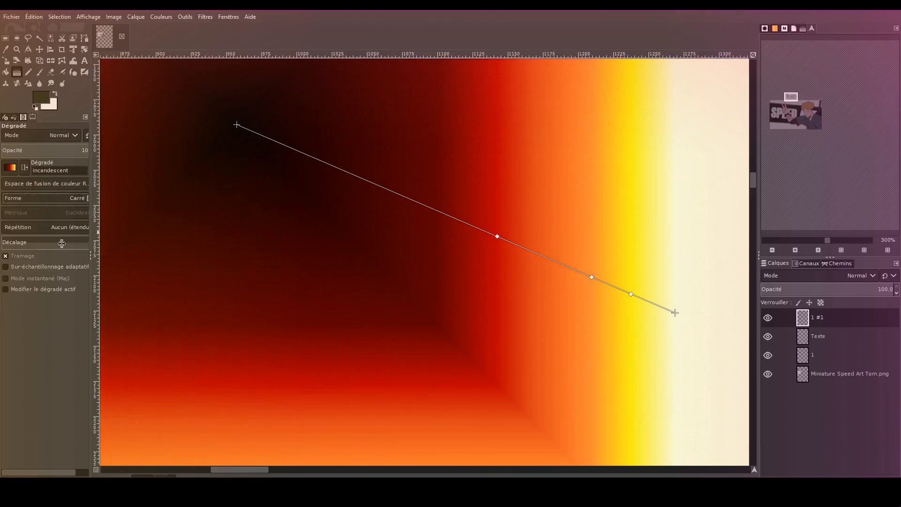
Step: Move the square gradient's start point to about 1067, 2068 and its end point to about 1173, 2062, and display the gradient editor
left_click_drag(237, 125, 391, 230)
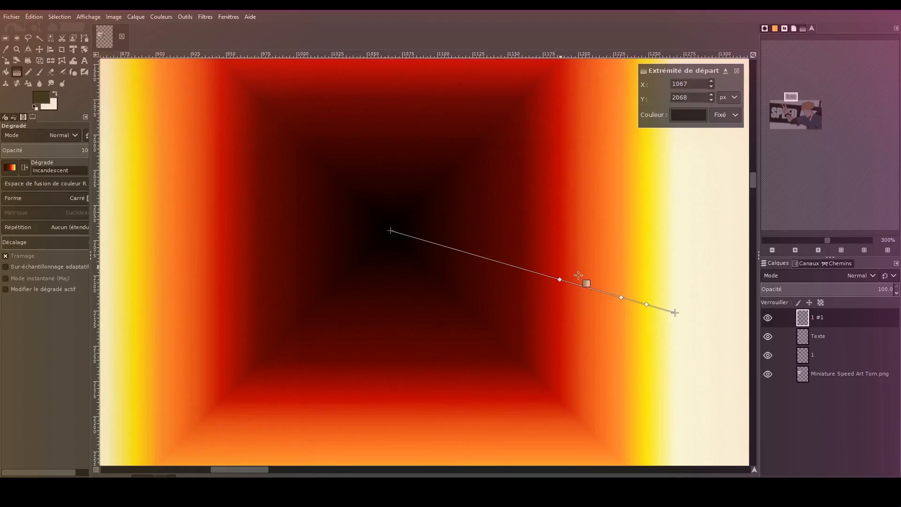
left_click_drag(675, 313, 541, 223)
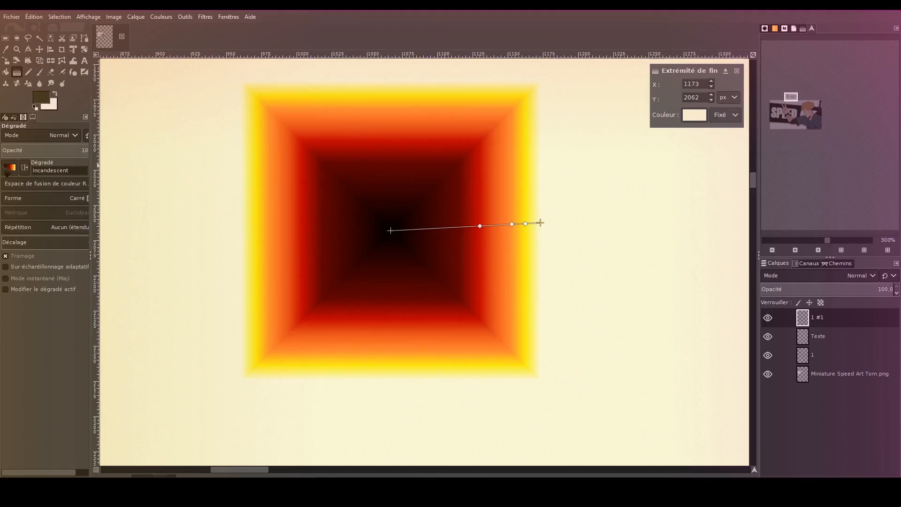
left_click(37, 199)
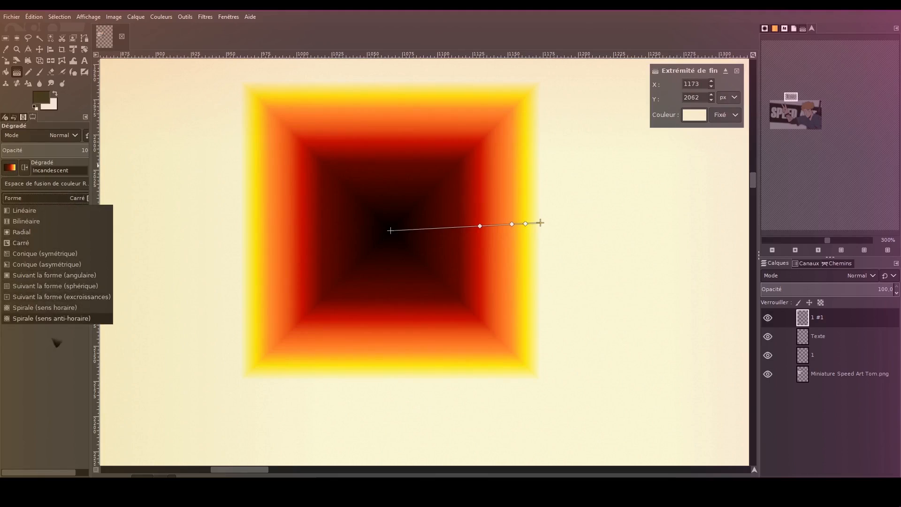
left_click(519, 185)
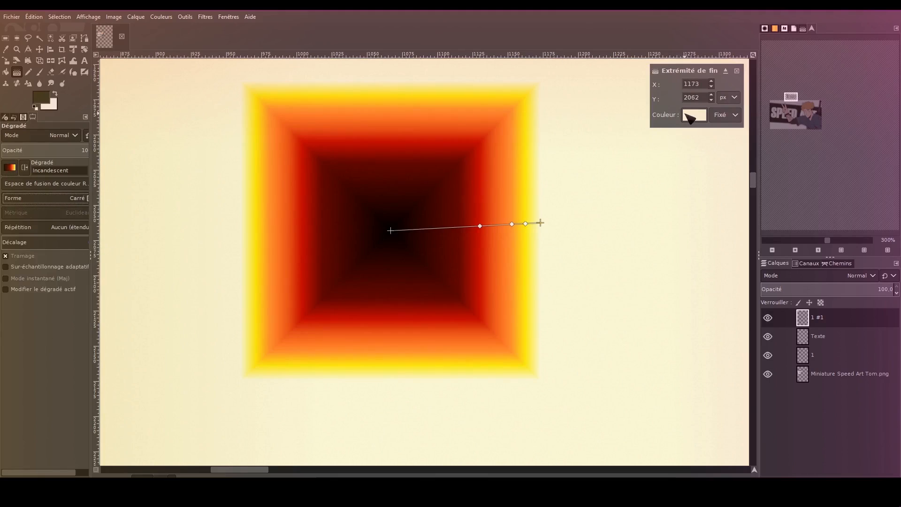
left_click(803, 28)
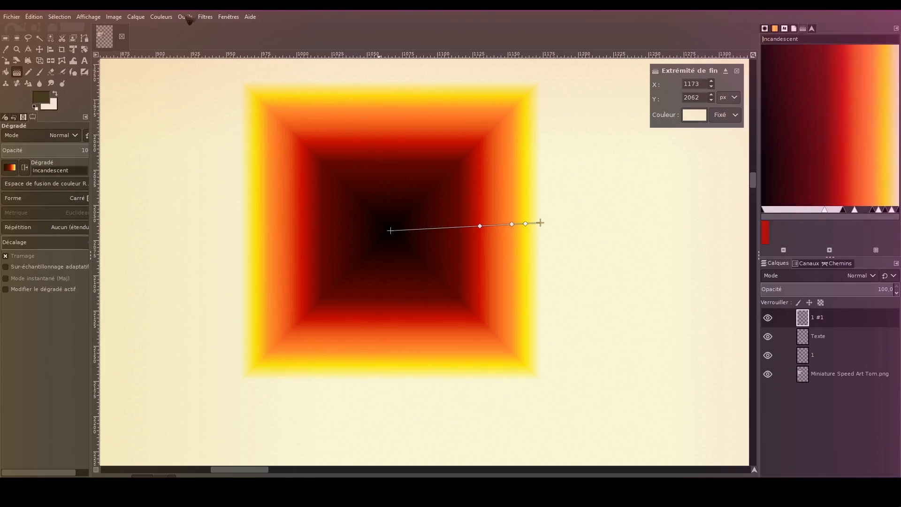
left_click(163, 18)
left_click(178, 47)
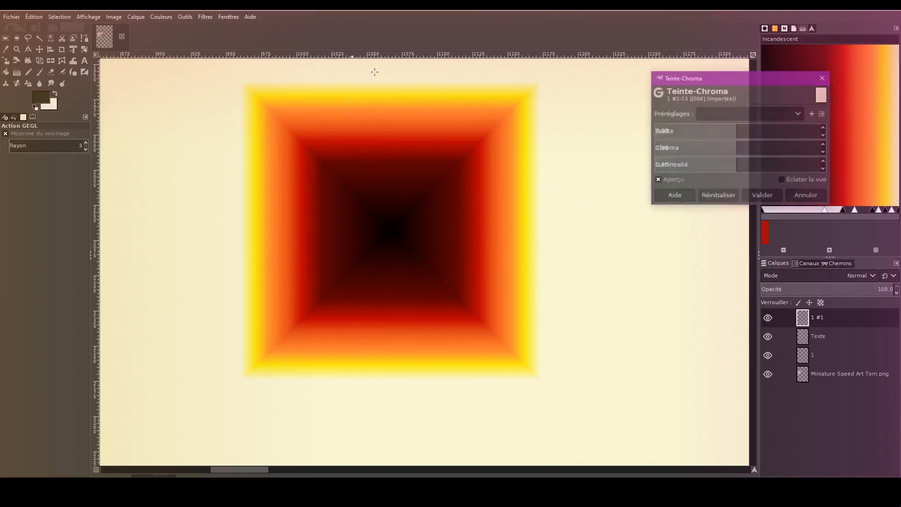
left_click_drag(732, 132, 711, 133)
left_click(805, 194)
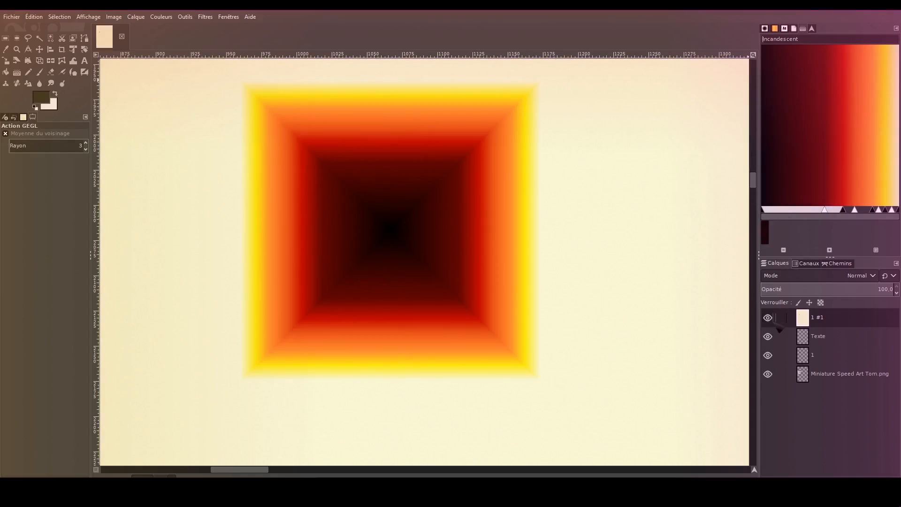
Step: Hide the gradient layer "1 #1" and the "Texte" layer
left_click(768, 318)
left_click(768, 336)
scroll(538, 238, "down", 5)
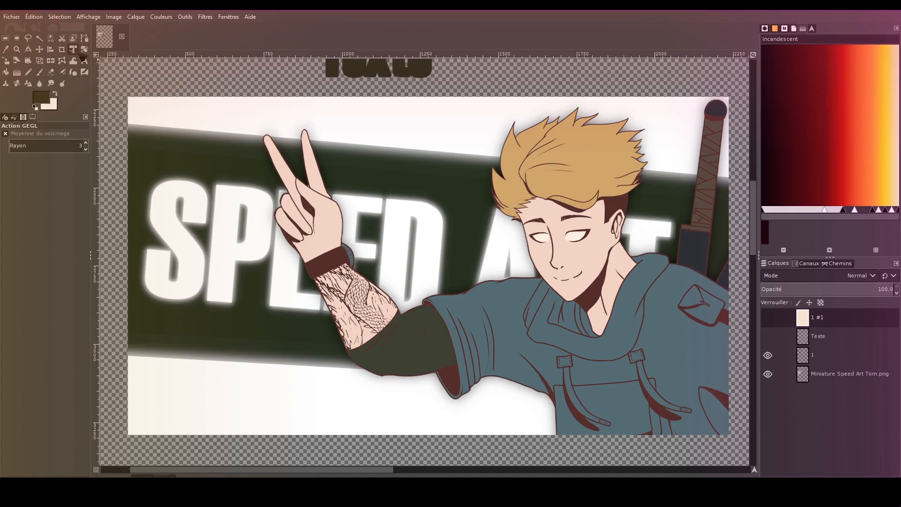
Step: Crop the image around the Speed Art illustration to about 1938 × 1095 px
left_click(62, 49)
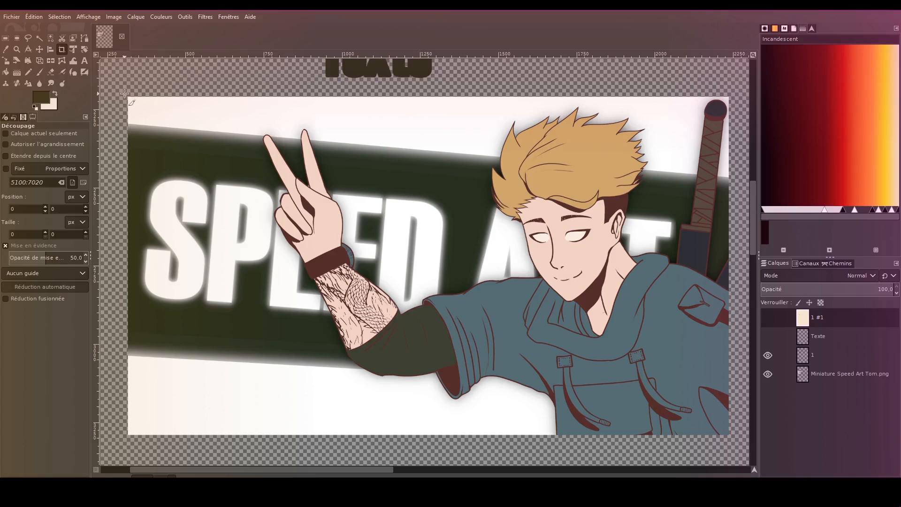
left_click_drag(125, 94, 729, 435)
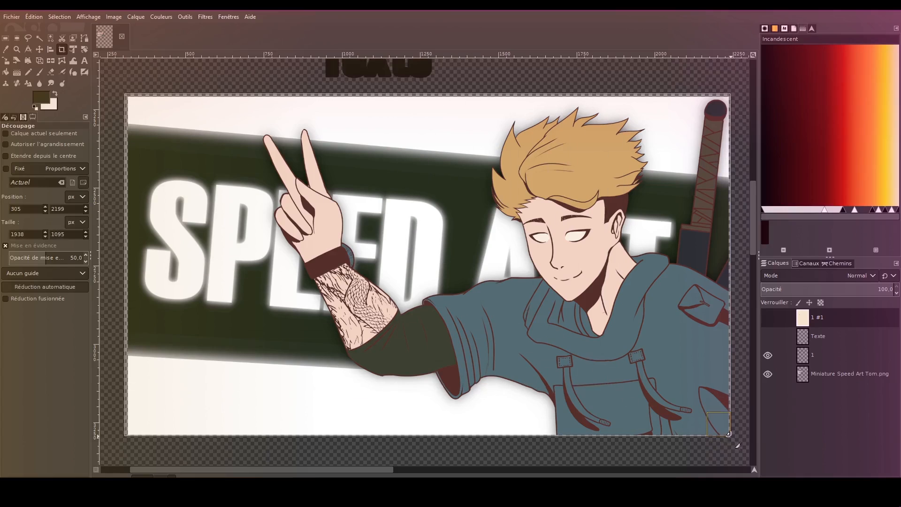
left_click(517, 283)
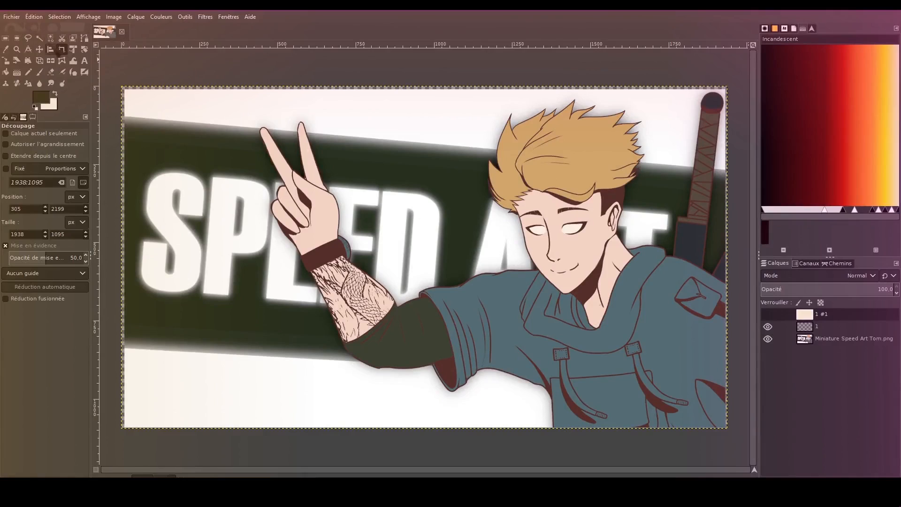
Step: Try rotating the Speed Art illustration layer freehand with the Rotate tool
left_click(84, 50)
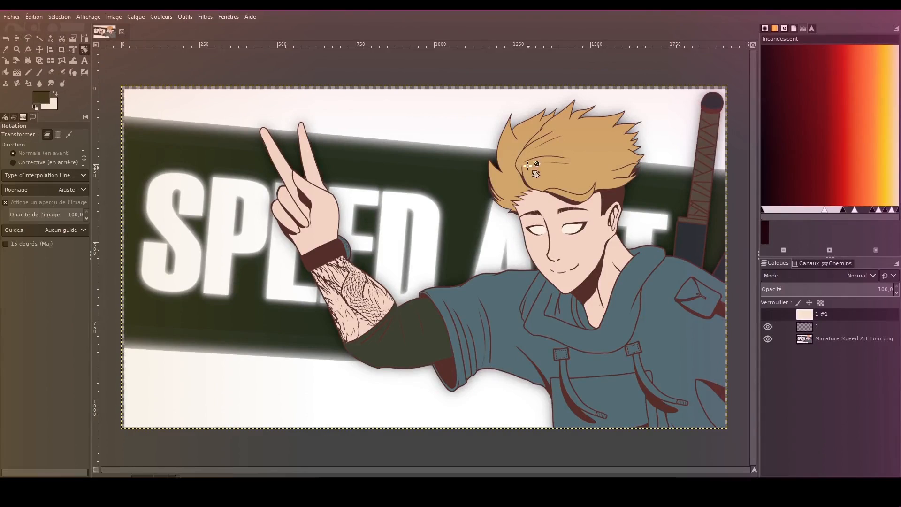
left_click(462, 213)
mouse_move(461, 214)
left_mouse_down()
mouse_move(495, 148)
mouse_move(540, 143)
mouse_move(611, 211)
mouse_move(634, 127)
left_mouse_up()
key("Return")
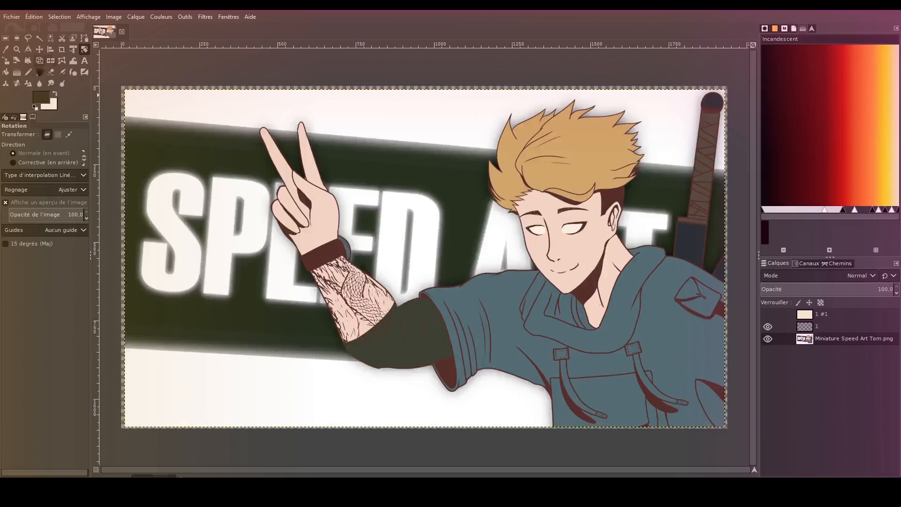
Step: Scale the illustration layer without keeping its proportions to about 1105 × 1057 px and move it near the canvas centre
left_click(6, 61)
left_click_drag(147, 133, 408, 219)
left_click(660, 80)
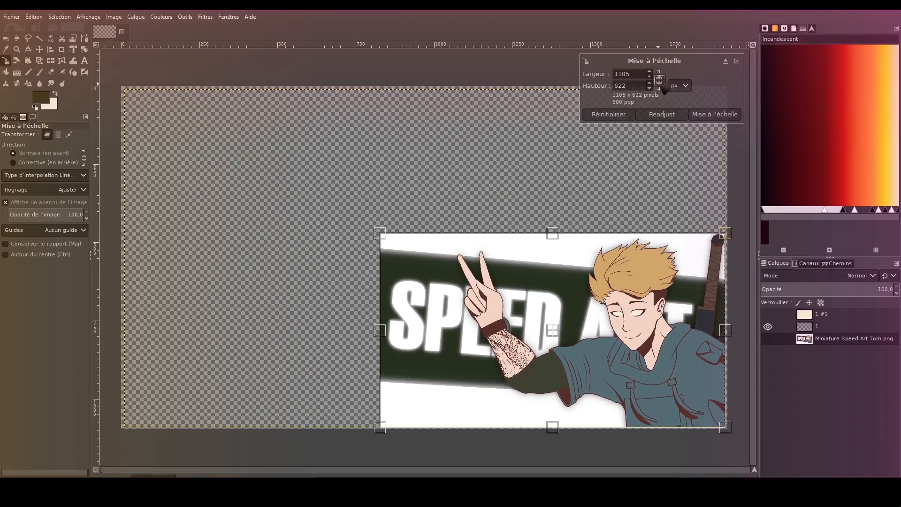
left_click_drag(552, 234, 522, 109)
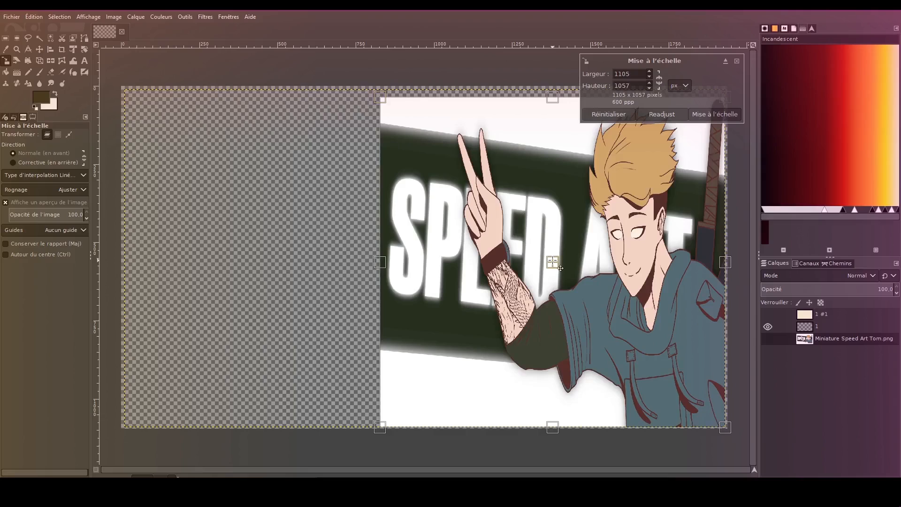
left_click_drag(560, 268, 451, 264)
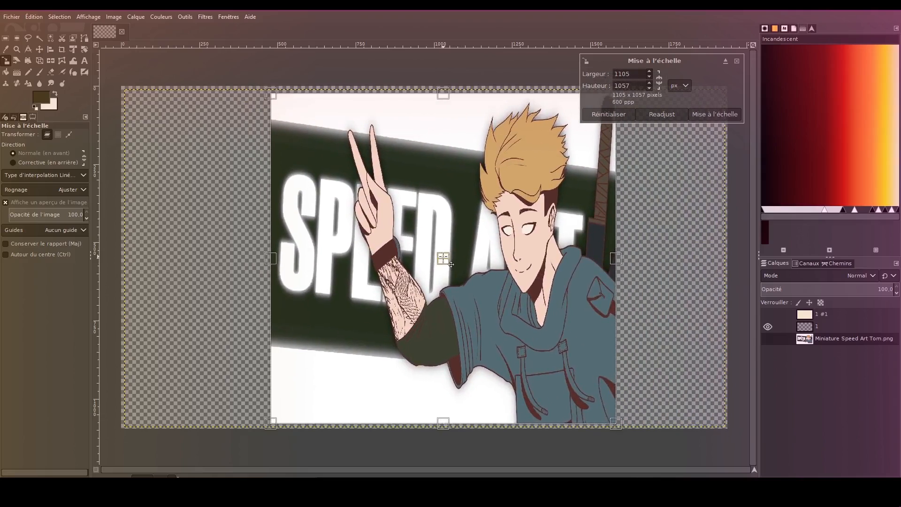
Step: Try shearing the illustration layer horizontally by about -266
left_click(16, 60)
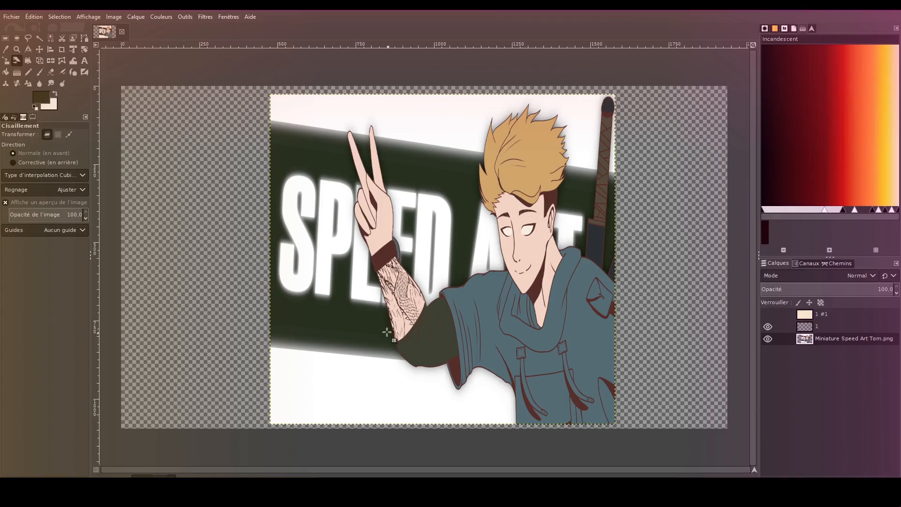
left_click_drag(389, 329, 218, 327)
left_click_drag(499, 103, 684, 168)
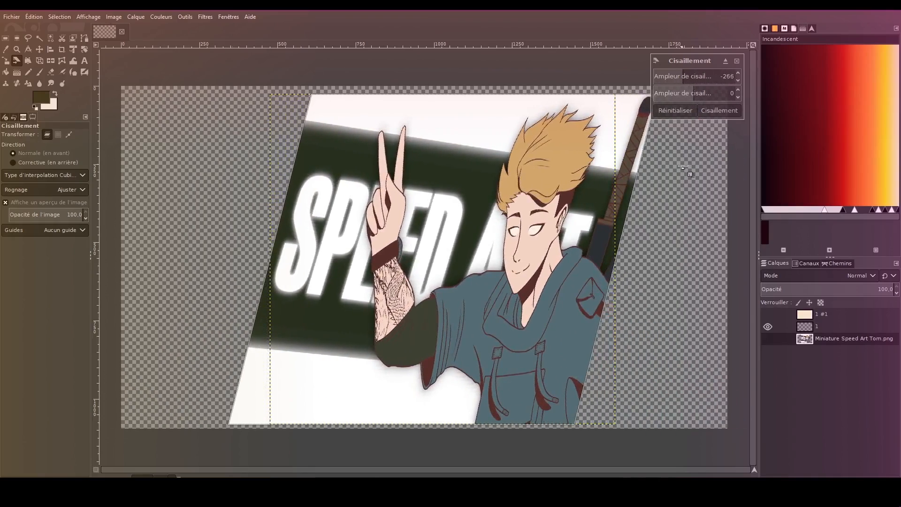
left_click(737, 61)
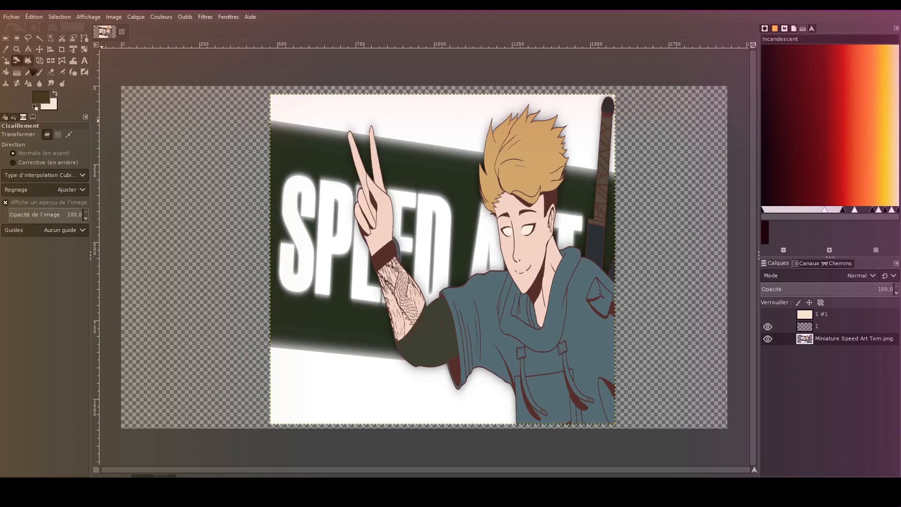
Step: Distort the illustration with the Perspective tool, pulling its upper-left corner outward and down and its lower-right corner inward
left_click(39, 60)
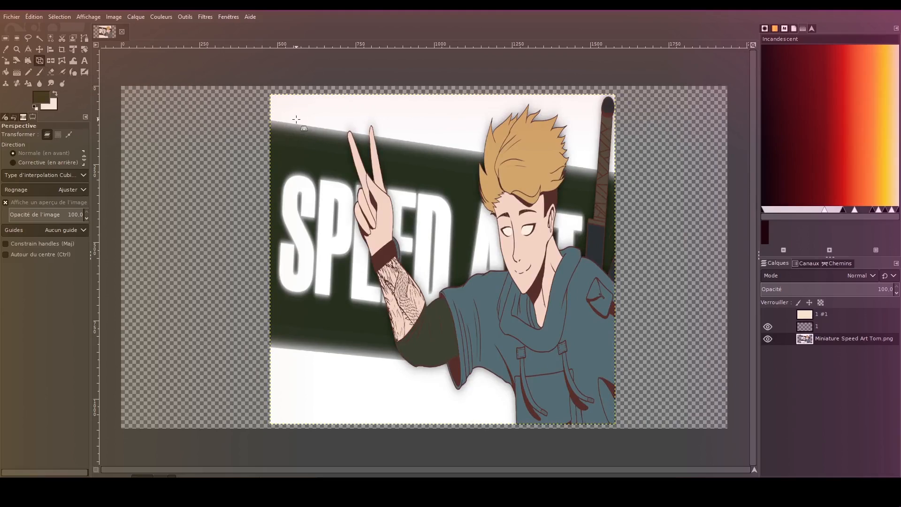
left_click_drag(291, 114, 275, 316)
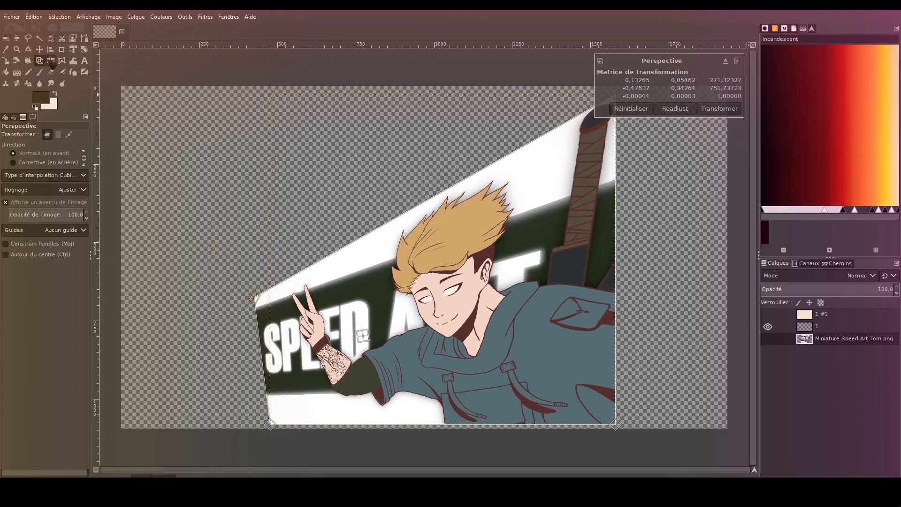
left_click_drag(470, 330, 442, 292)
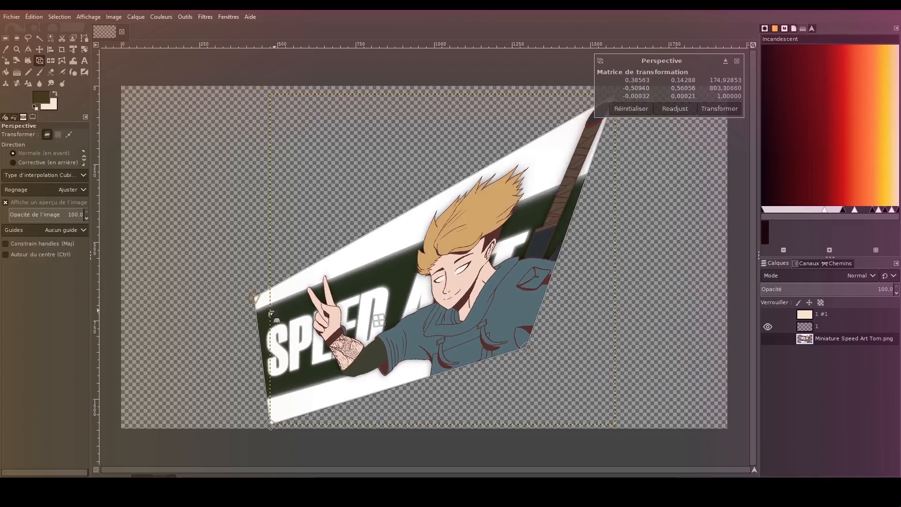
left_click_drag(253, 312, 198, 189)
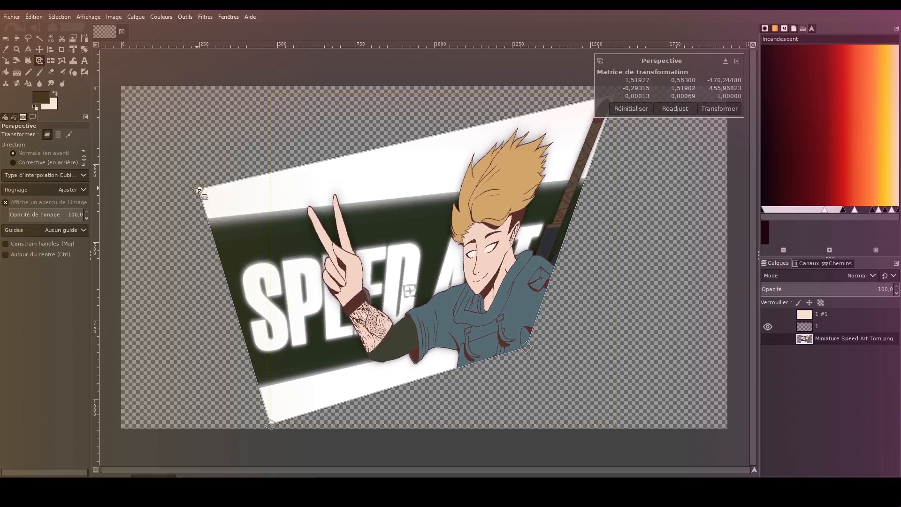
Step: Flip the illustration layer horizontally and flip it back to its original direction
left_click(56, 62)
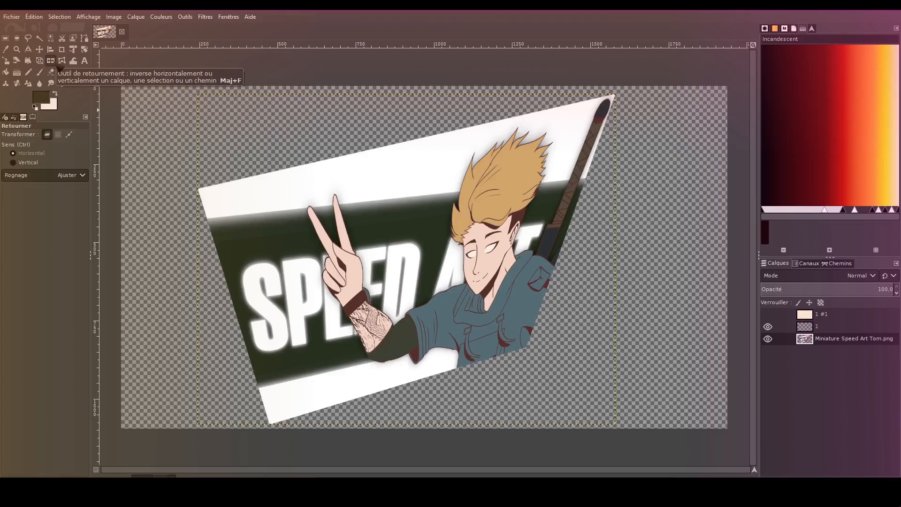
left_click(376, 187)
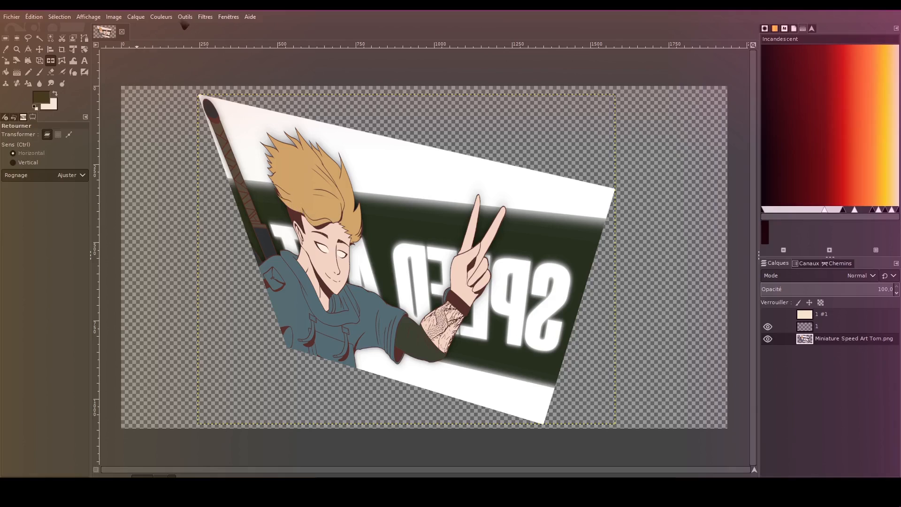
left_click(206, 17)
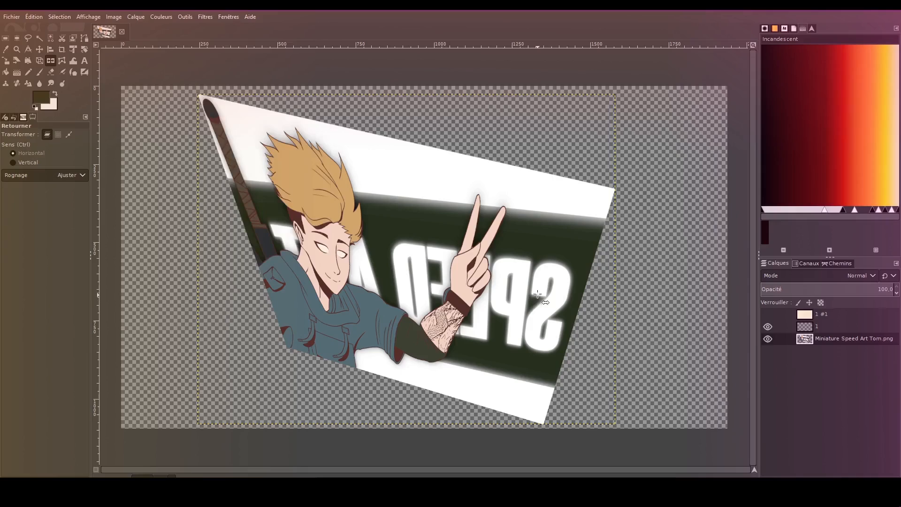
left_click(541, 273)
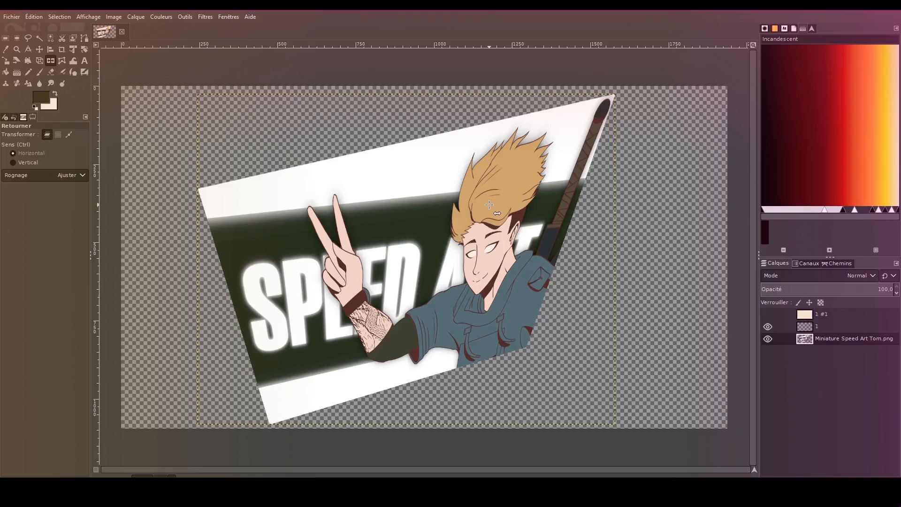
Step: Select layer "1", hide the illustration layer and add the text "BNonjour" in Haettenschweiler on the canvas
left_click(819, 327)
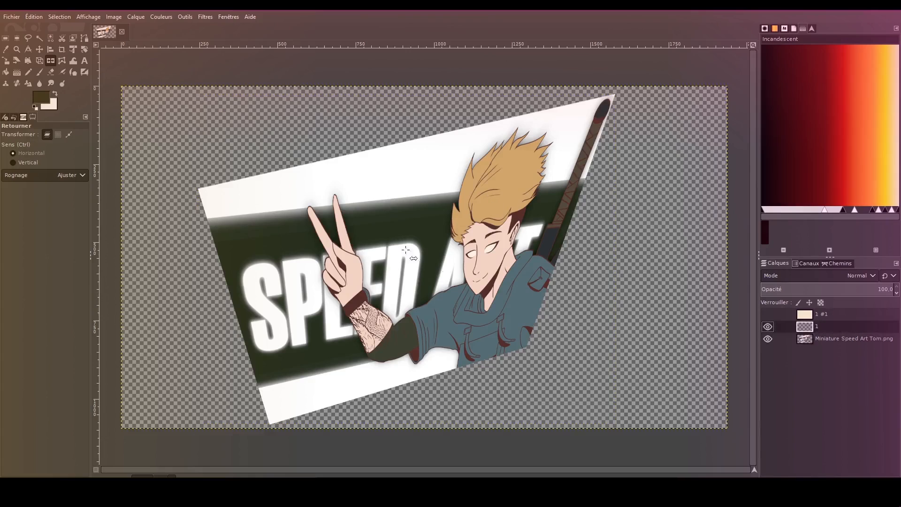
left_click(768, 338)
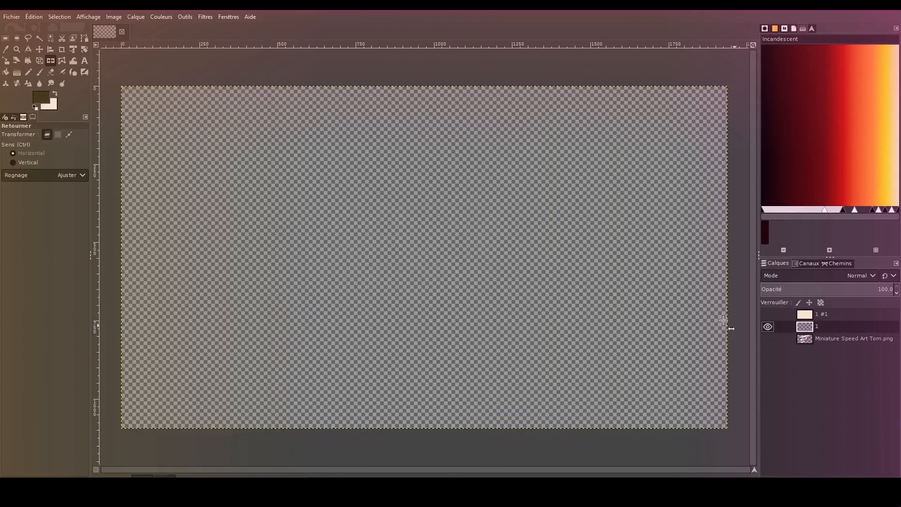
left_click(85, 61)
left_click(241, 200)
type("BNonjour")
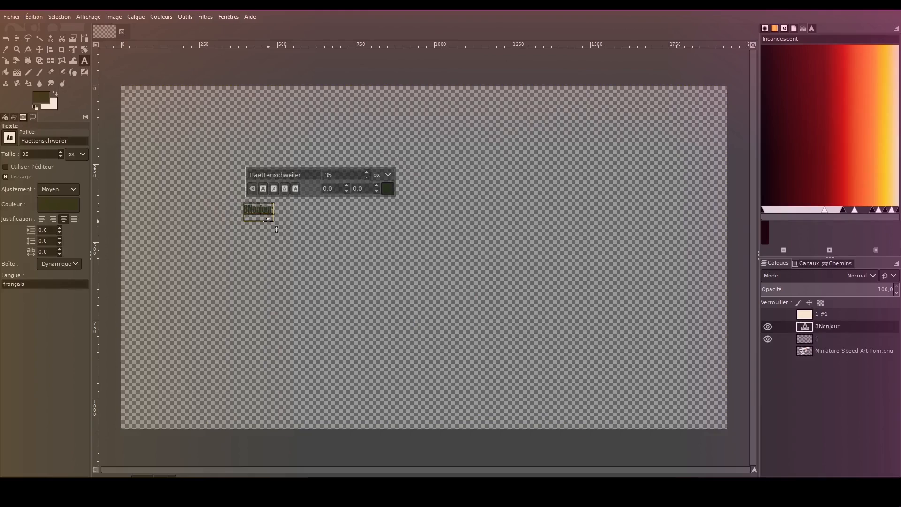
Step: Set the text to 500 px in white and delete the stray N so it reads "Bonjour"
double_click(328, 174)
type("500")
key("Return")
left_click(365, 274)
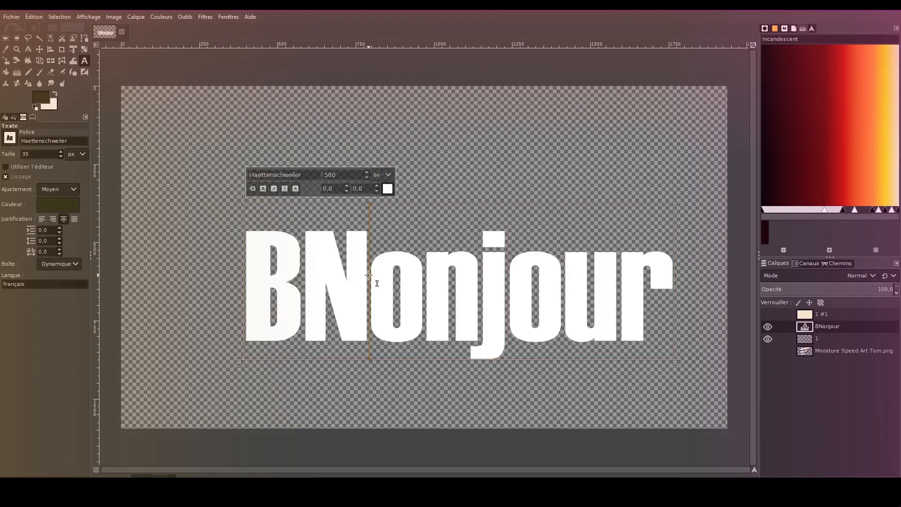
key("BackSpace")
Step: Duplicate the "Bonjour" text layer and place the copy below the original
left_click(5, 38)
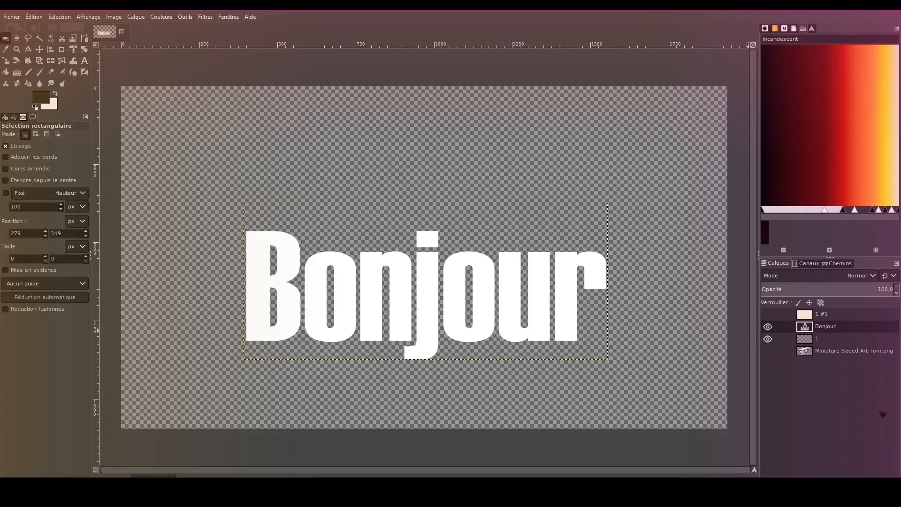
left_click(845, 467)
left_click_drag(836, 326, 840, 346)
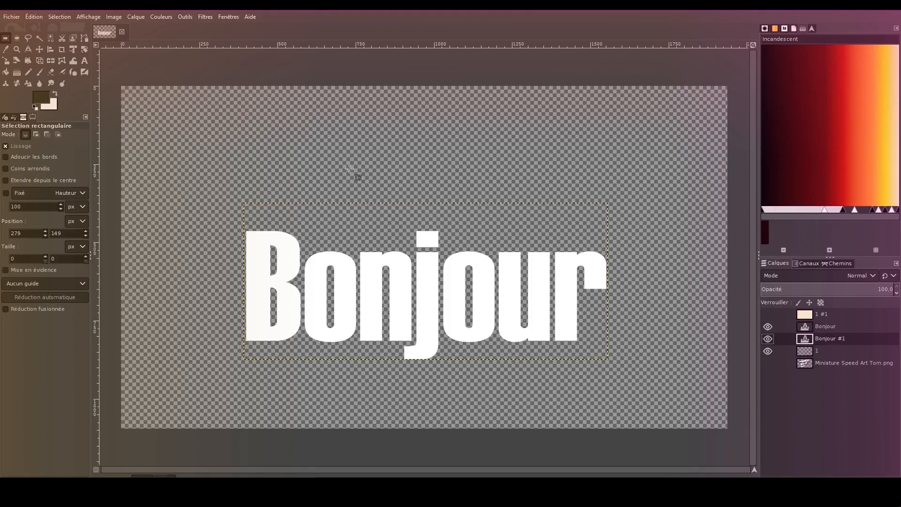
Step: Apply a Gaussian blur of 14.71 in X and Y to the lower "Bonjour" copy
left_click(202, 18)
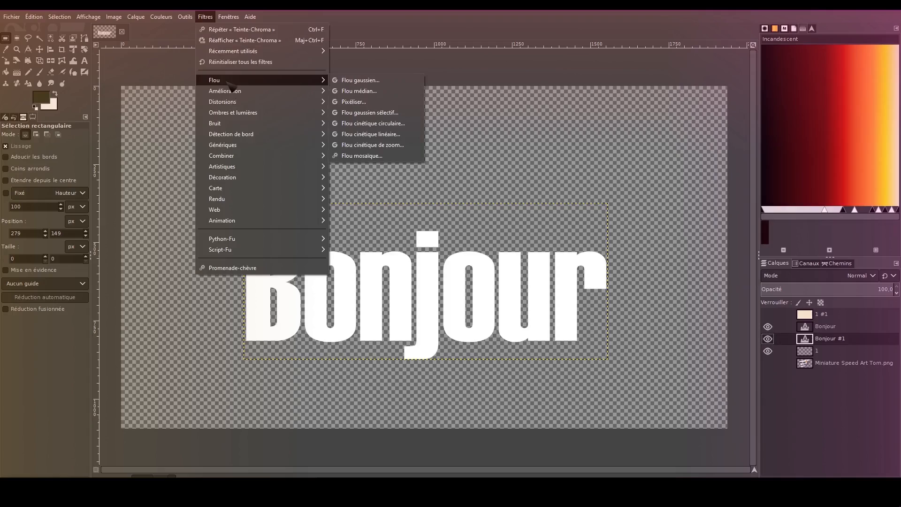
left_click(345, 80)
left_click(675, 129)
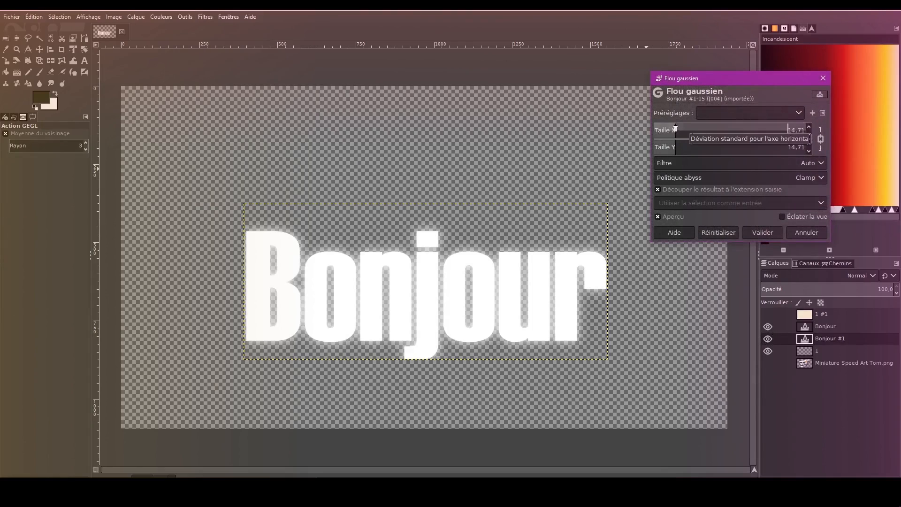
left_click_drag(675, 129, 678, 131)
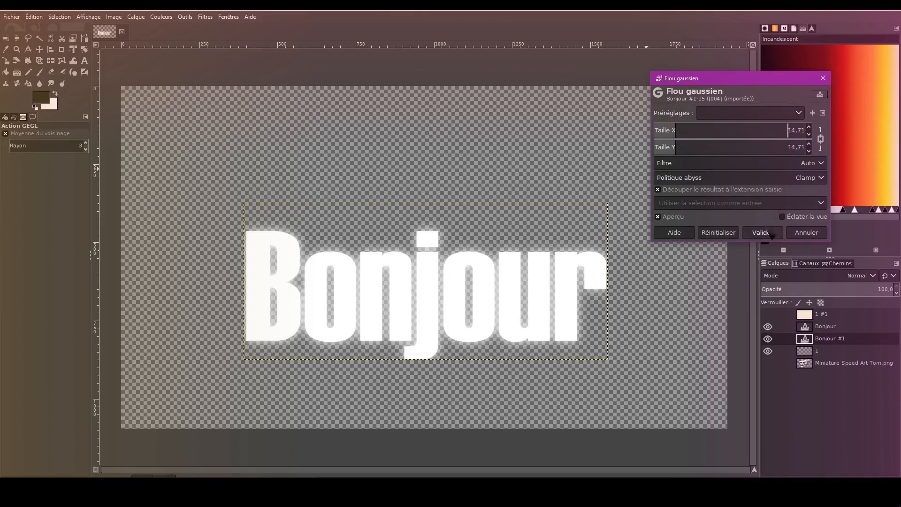
left_click(762, 232)
Step: Darken the blurred "Bonjour" copy into a shadow with Hue-Chroma, setting the lightness to -100
left_click(185, 16)
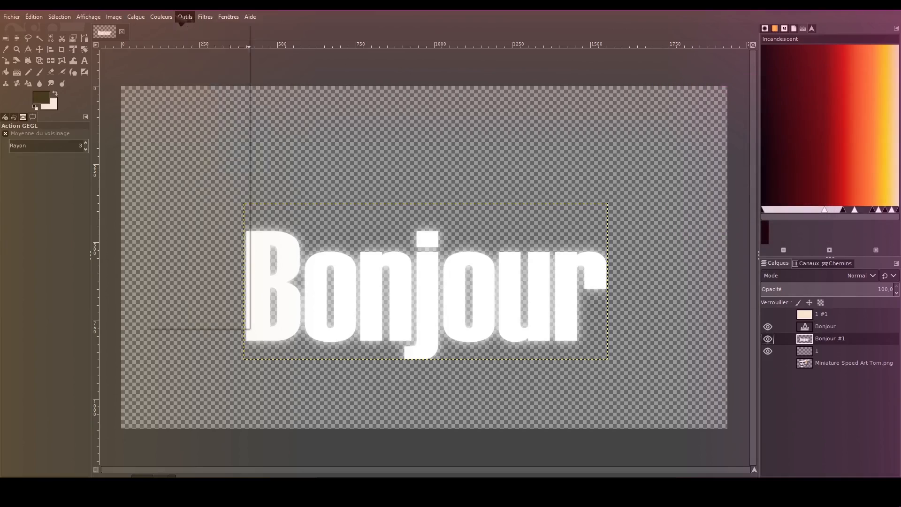
left_click(161, 16)
left_click(182, 51)
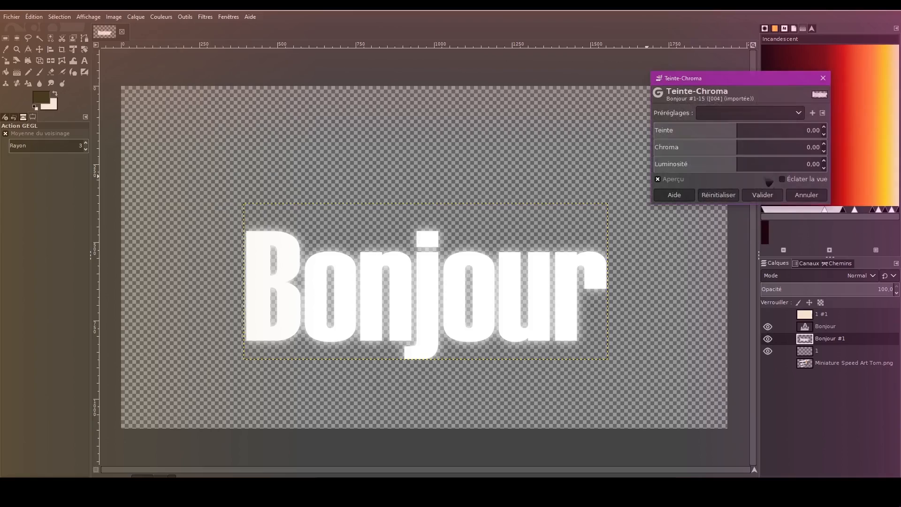
left_click_drag(734, 163, 593, 159)
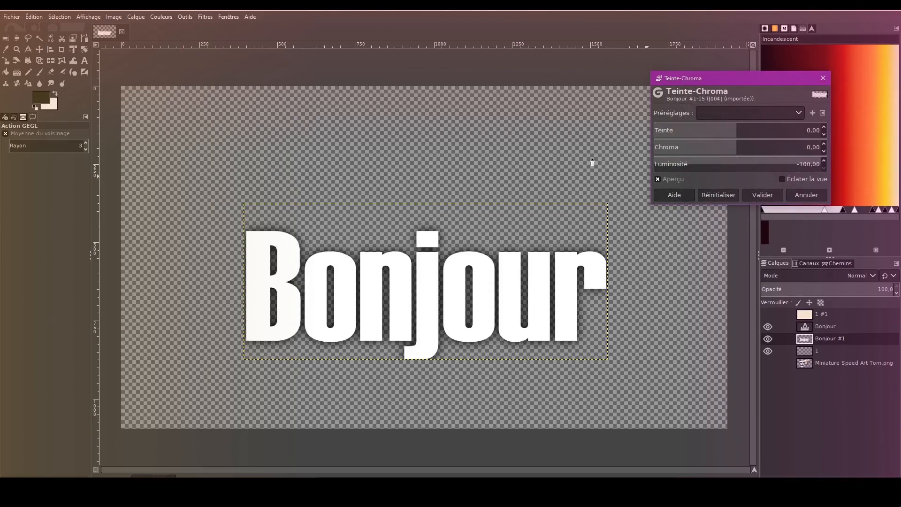
key("Return")
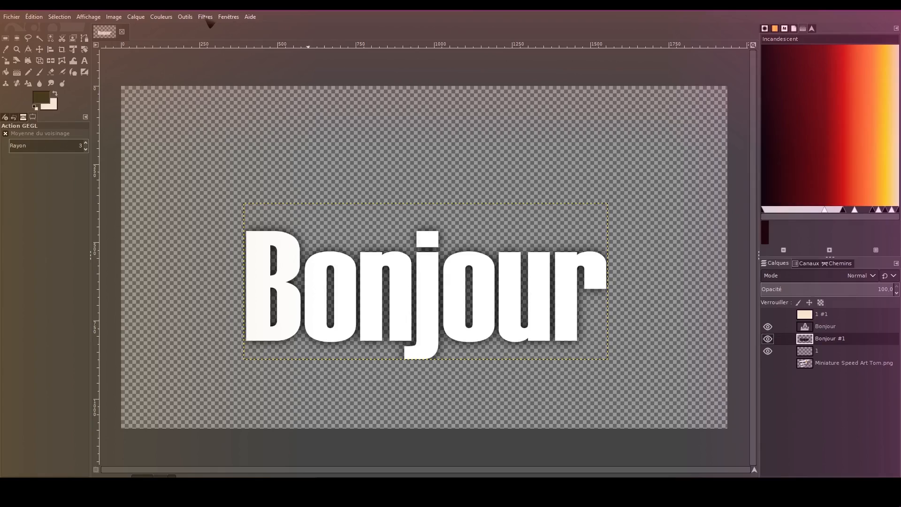
left_click(205, 18)
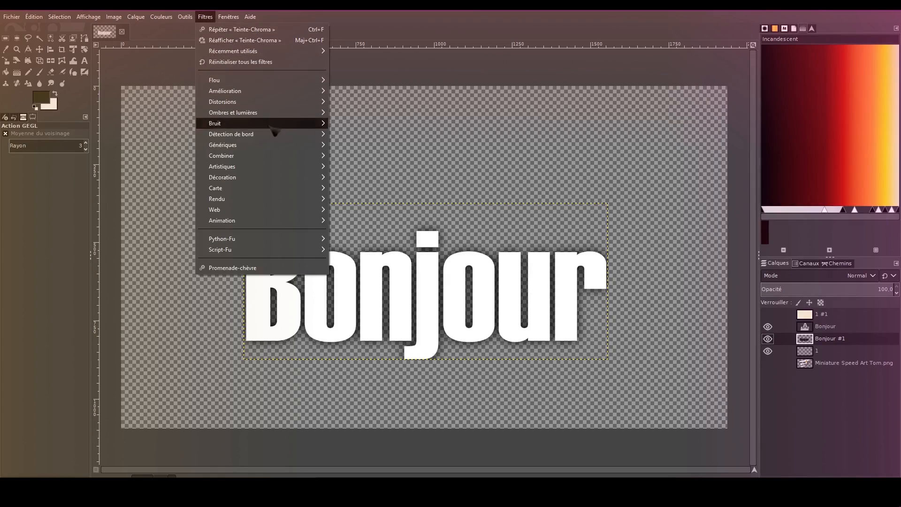
mouse_move(245, 124)
mouse_move(276, 136)
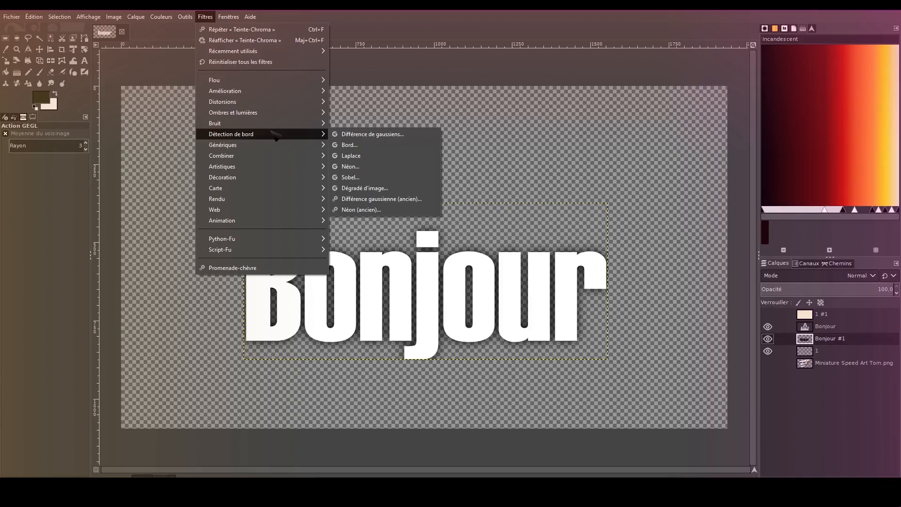
mouse_move(290, 173)
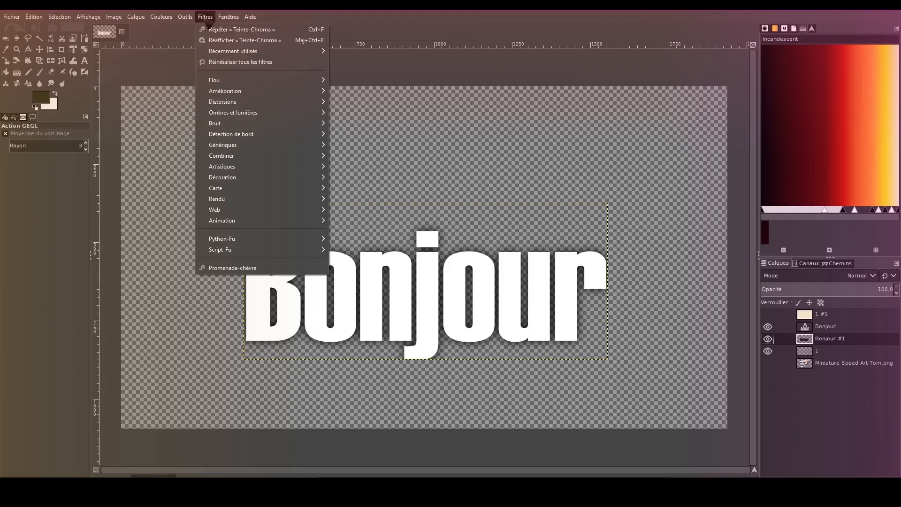
left_click(188, 51)
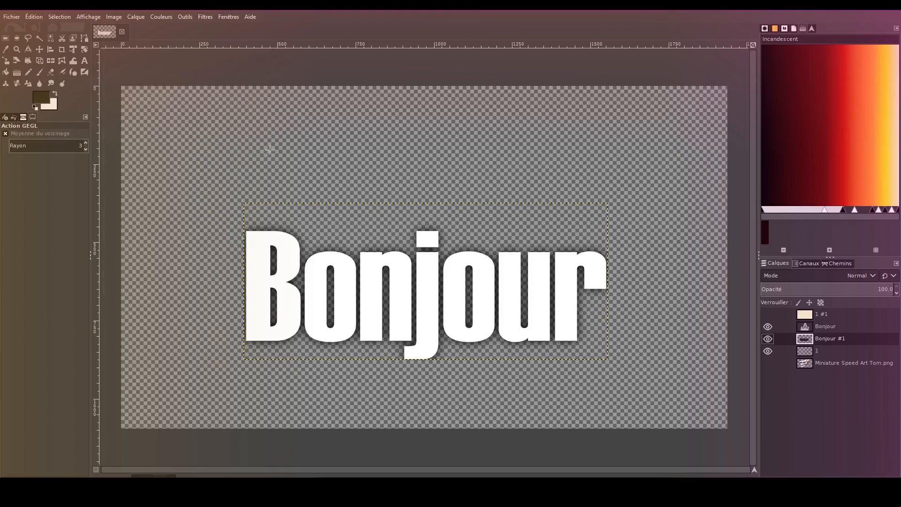
left_click(823, 78)
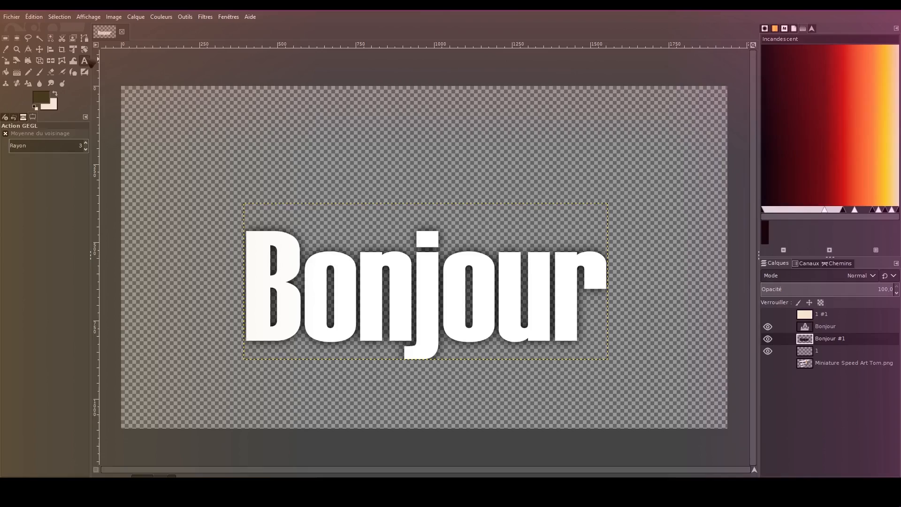
Step: Choose the Kashima Brush Demo font for the Text tool and start a text box above the word "Bonjour"
key("t")
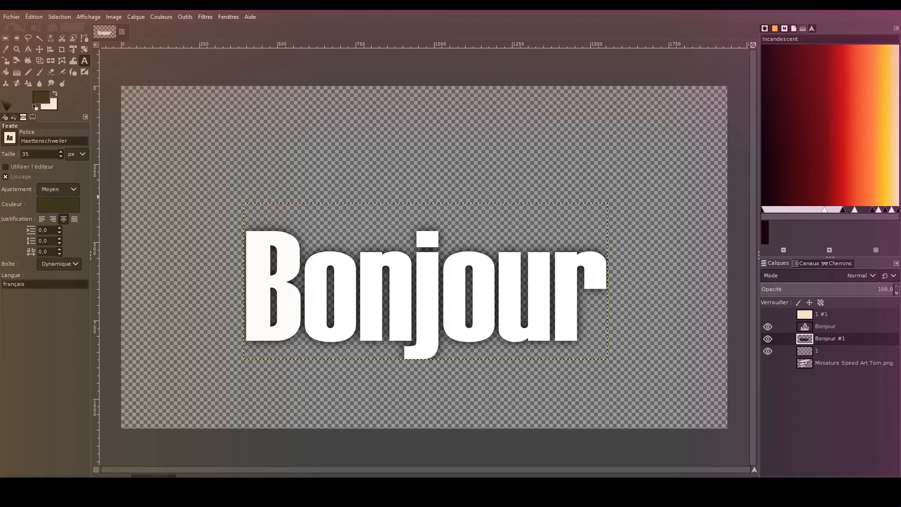
left_click(10, 138)
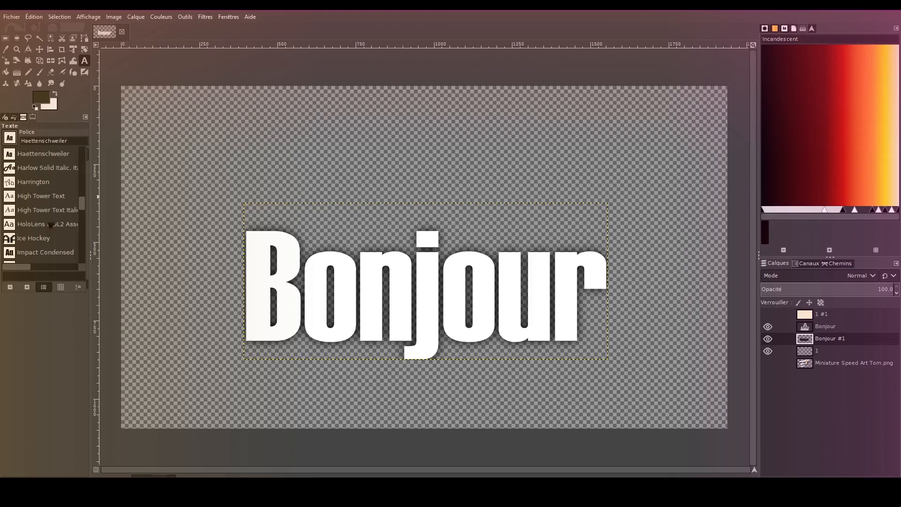
scroll(43, 199, "down", 3)
scroll(43, 200, "down", 3)
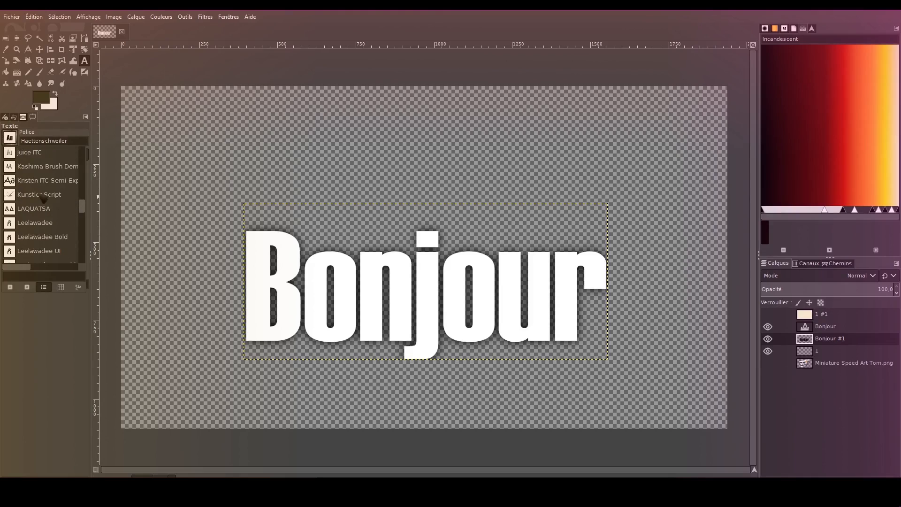
left_click(47, 167)
left_click(256, 135)
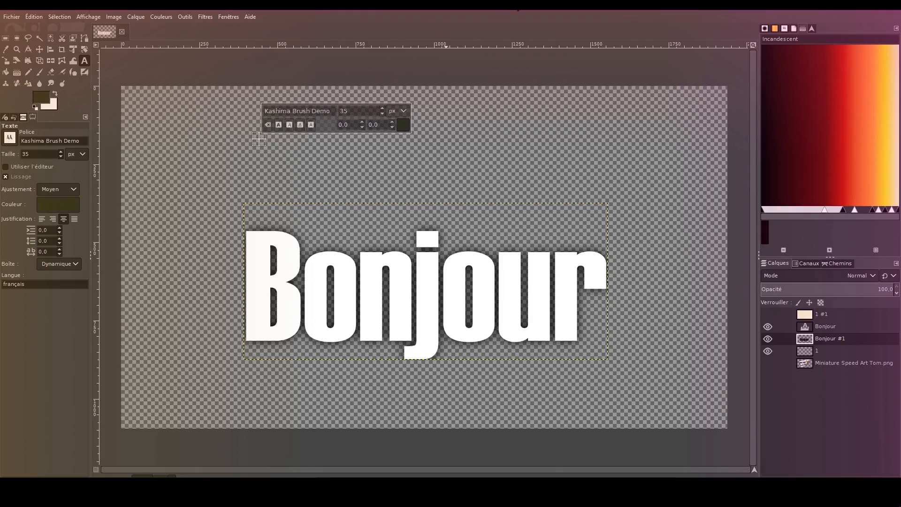
Step: View the Ookami Artwork neon wolf image in the photo viewer and clear the GIMP window off the desktop
left_click_drag(684, 7, 260, 17)
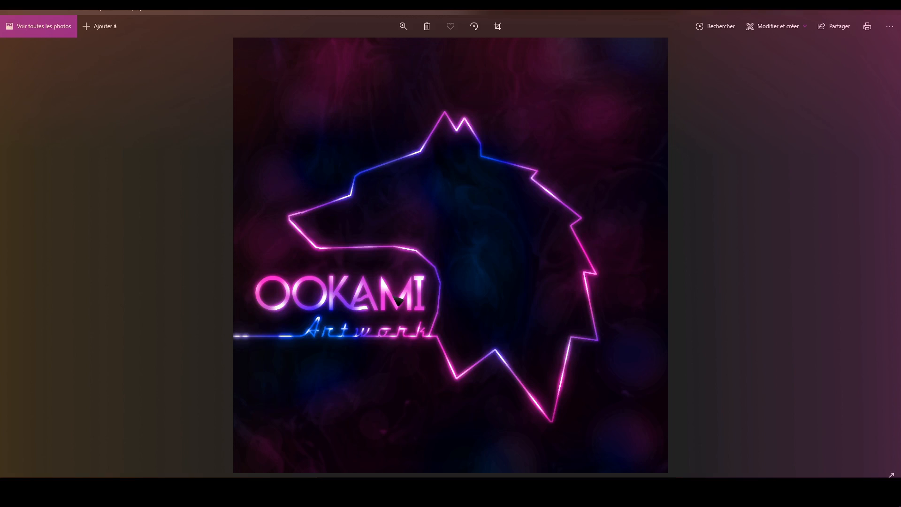
left_click(890, 7)
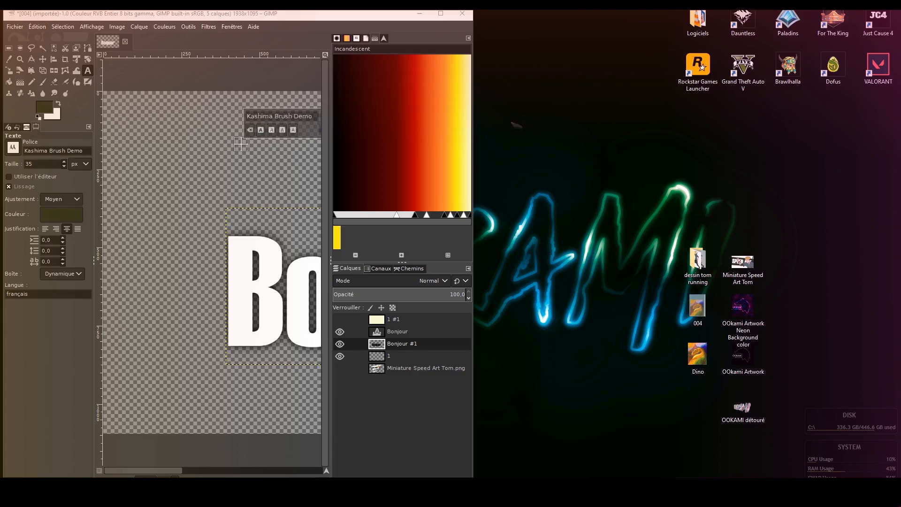
left_click_drag(401, 19, 725, 51)
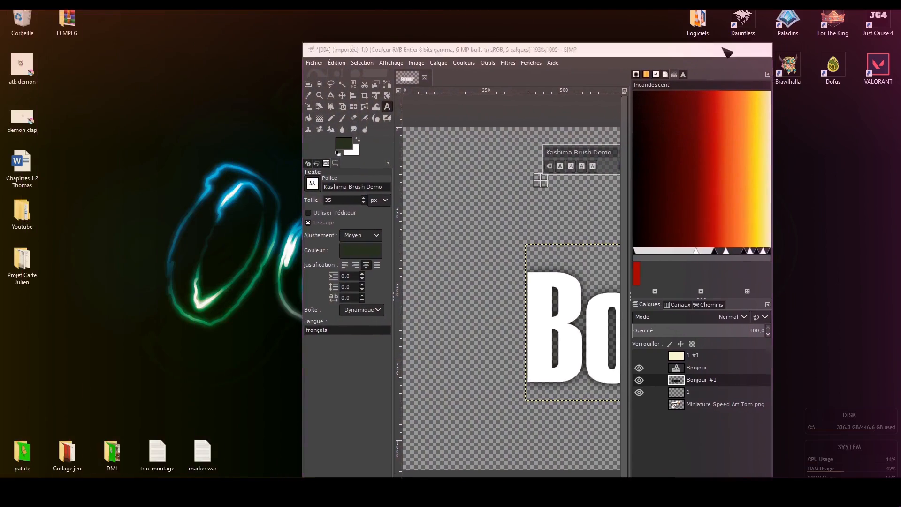
left_click(726, 49)
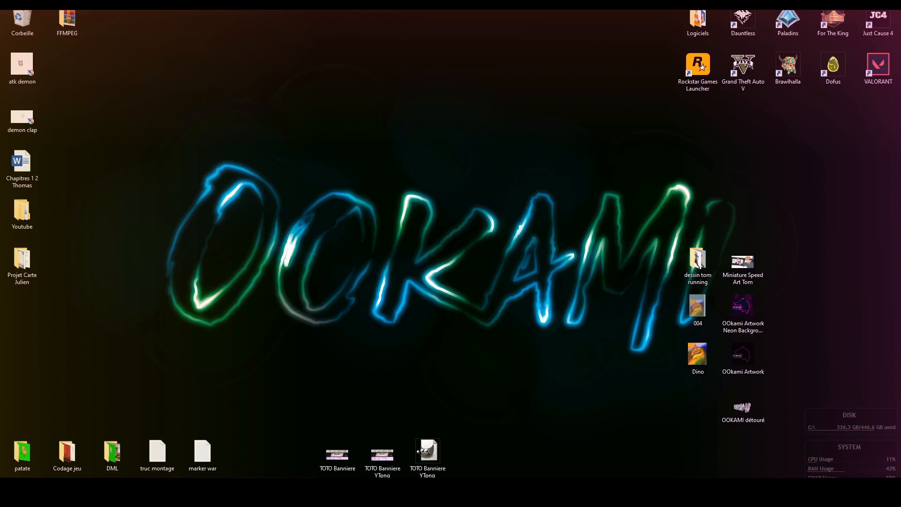
Step: Bring up the LOGO ORSO folder in File Explorer and open the image "Orso logo v1"
left_click(361, 497)
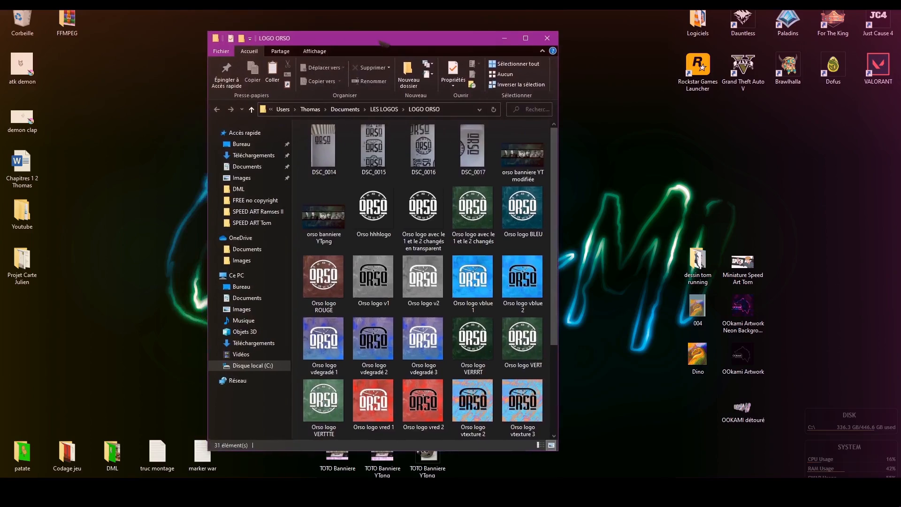
left_click_drag(386, 29, 362, 20)
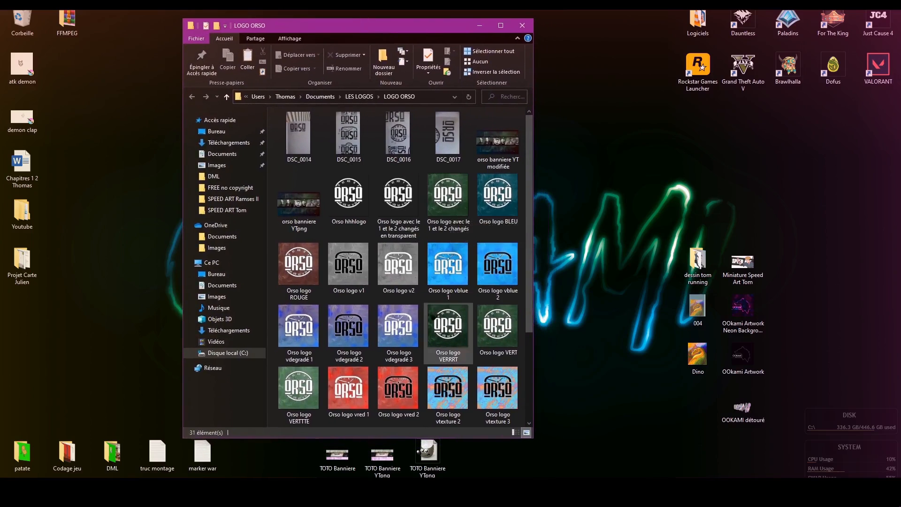
double_click(350, 280)
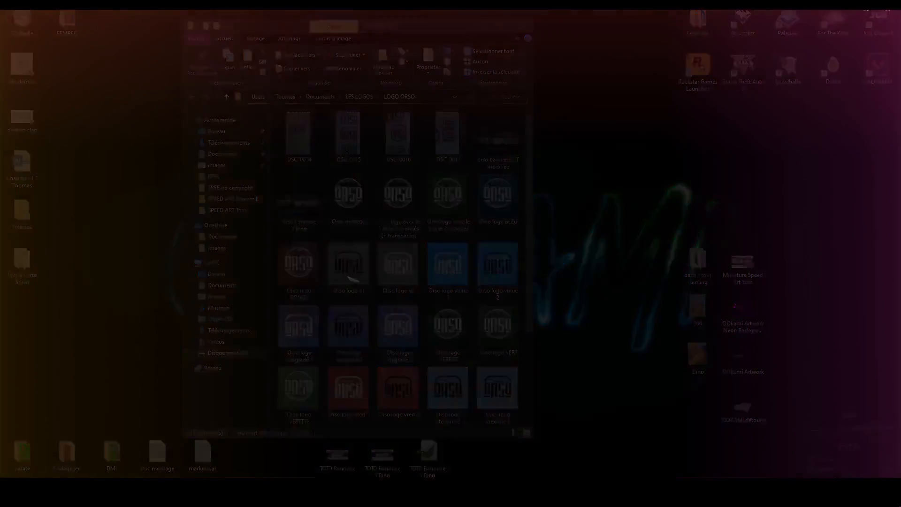